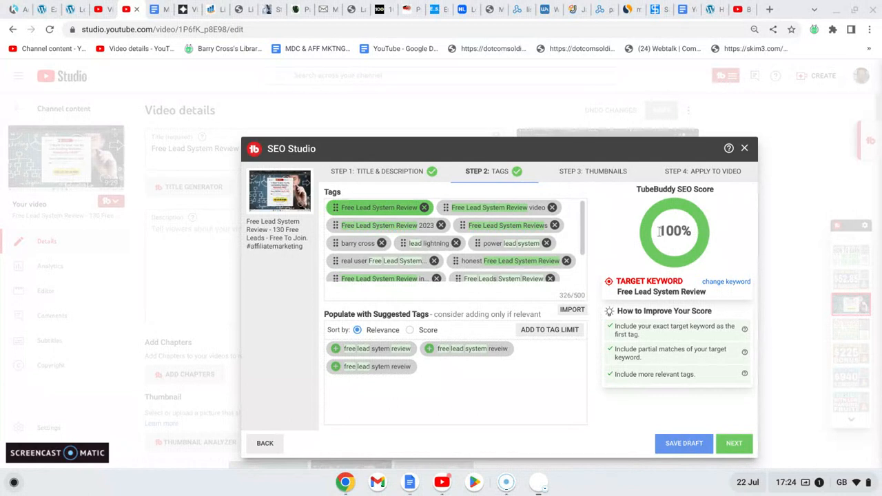
Advance from the tags to the thumbnails stage of the SEO optimization and review the thumbnail tips
drag(660, 231, 692, 232)
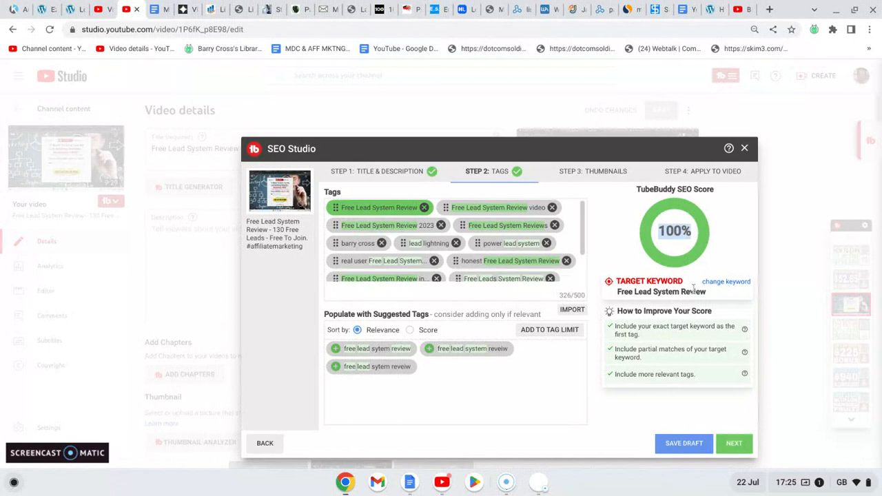
click(727, 443)
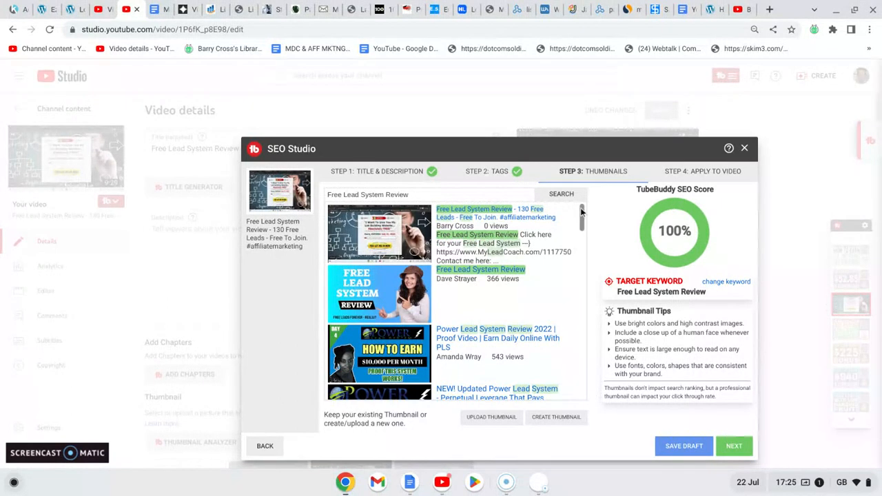
mouse_move(581, 212)
mouse_down()
mouse_move(593, 265)
mouse_move(587, 305)
mouse_move(573, 320)
mouse_move(583, 355)
mouse_move(582, 210)
mouse_up()
drag(618, 311, 672, 311)
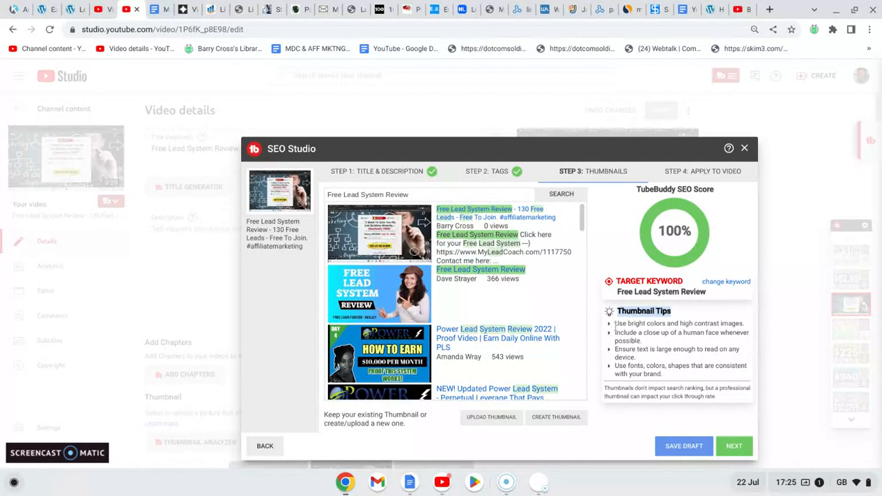
drag(615, 324, 659, 324)
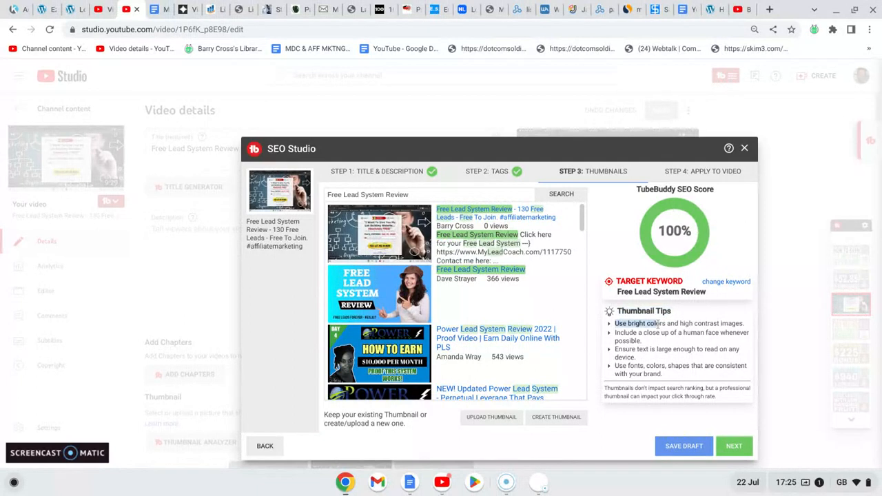
drag(615, 340, 634, 341)
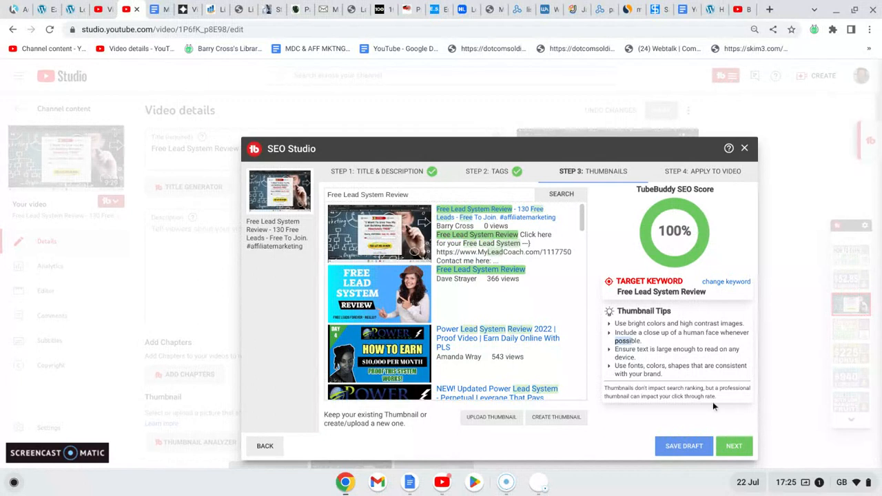
Apply the optimized title, description and tags to the video and save the video's changes
click(734, 447)
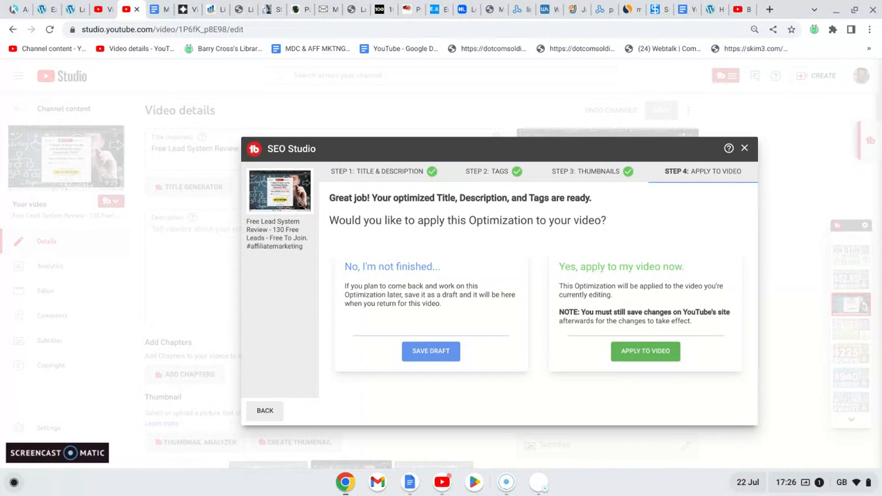
click(646, 351)
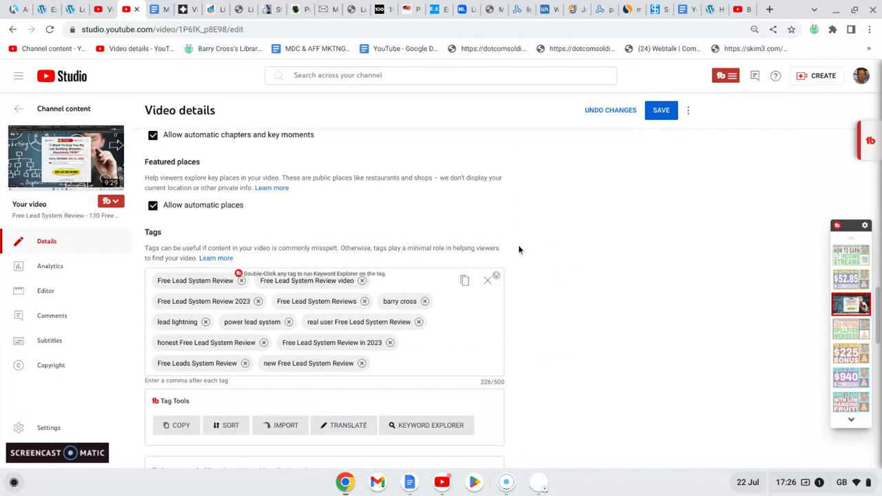
click(662, 112)
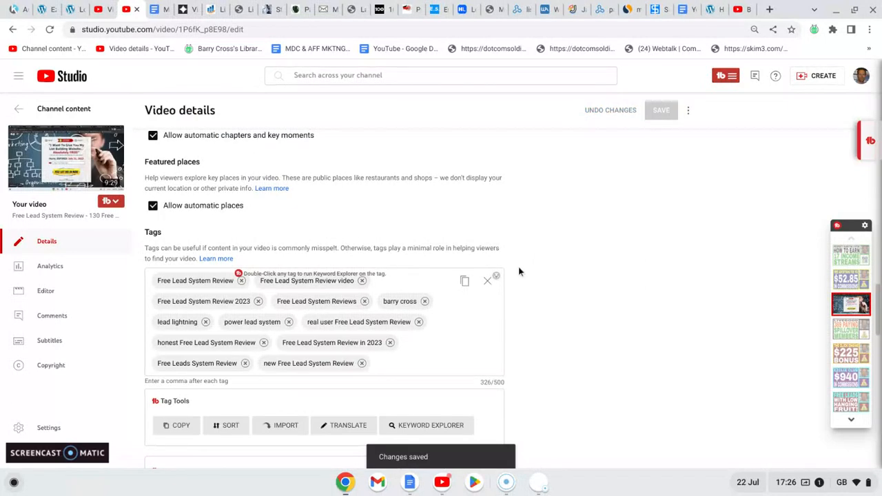
Start creating a new thumbnail from the Thumbnail section of the video details
scroll(511, 281, up, 4)
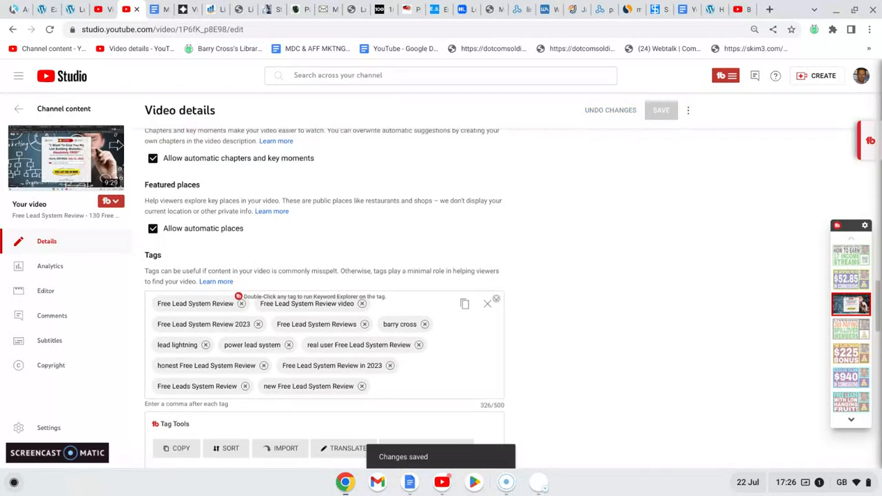
scroll(501, 299, up, 5)
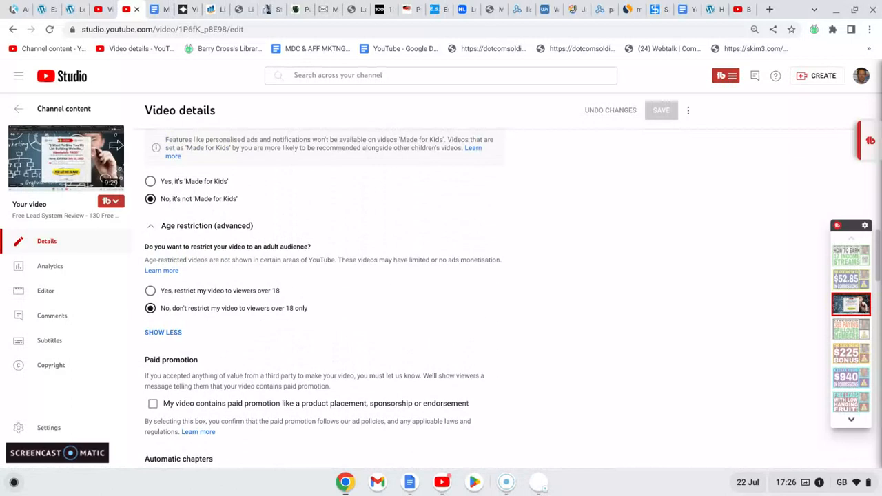
scroll(501, 299, up, 2)
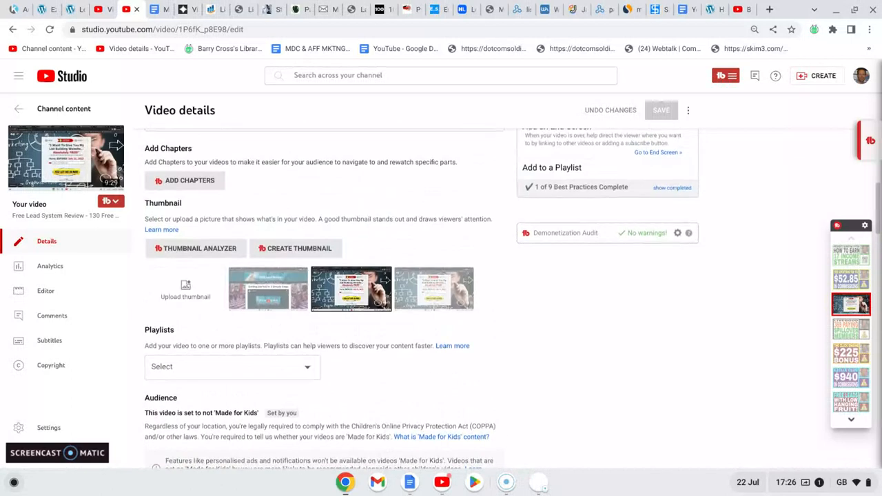
scroll(500, 299, down, 1)
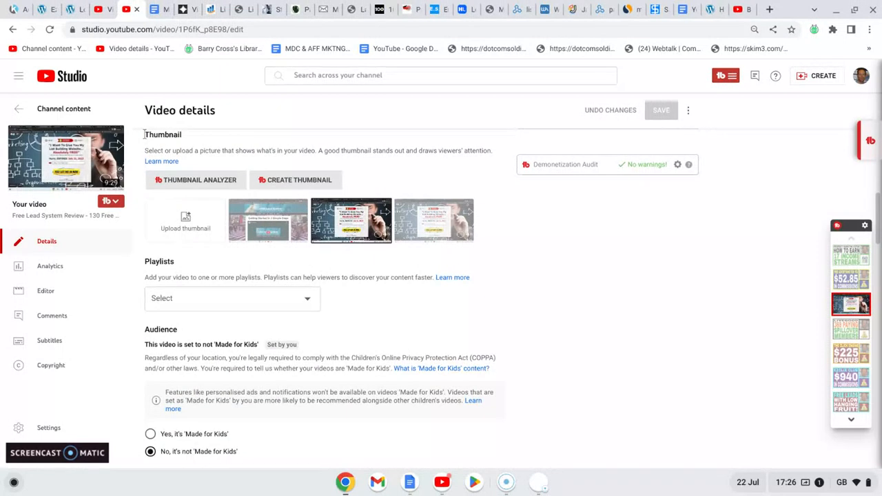
drag(143, 134, 181, 135)
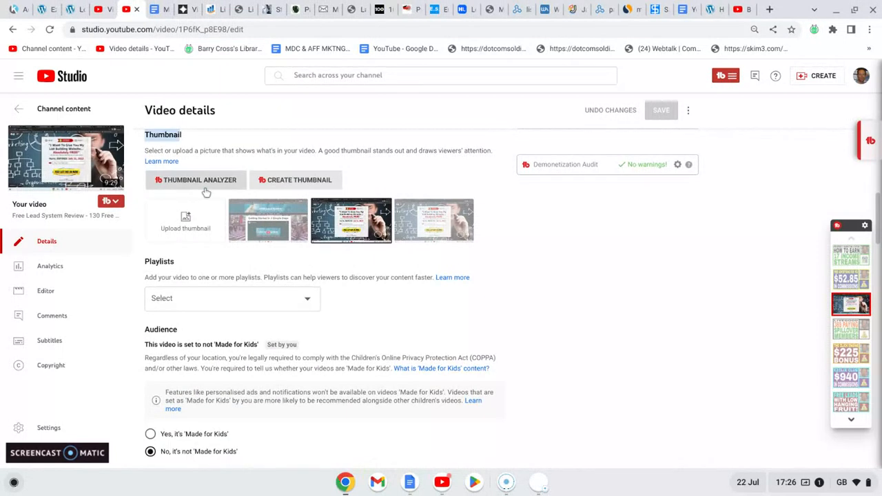
click(298, 181)
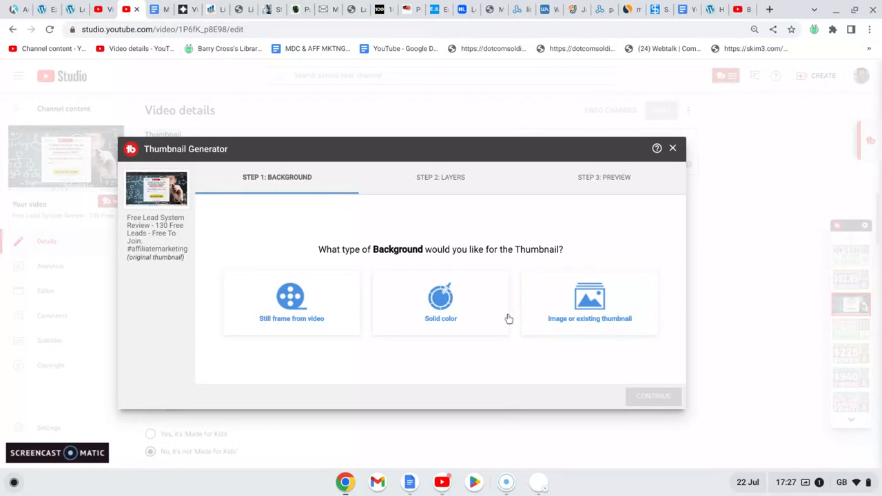
Give the thumbnail a solid #f4efef background, checking the earlier 108 Free Leads video's thumbnail for reference, and continue to the layers stage
click(447, 303)
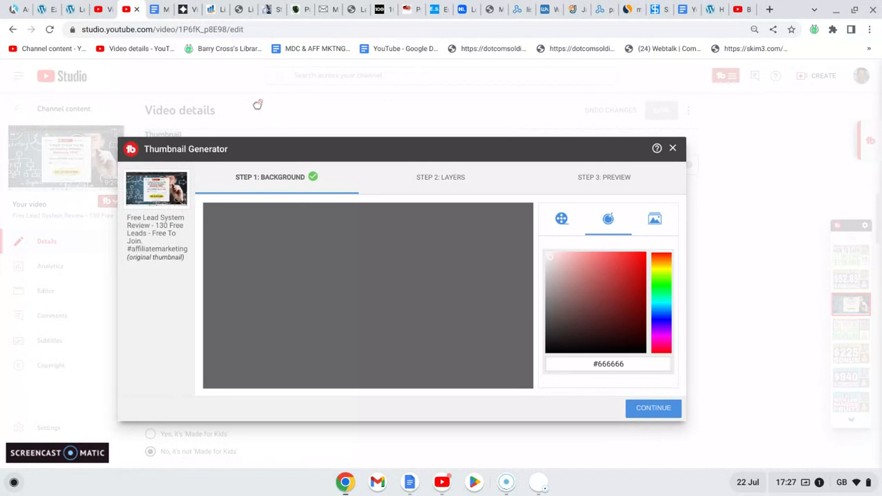
click(100, 11)
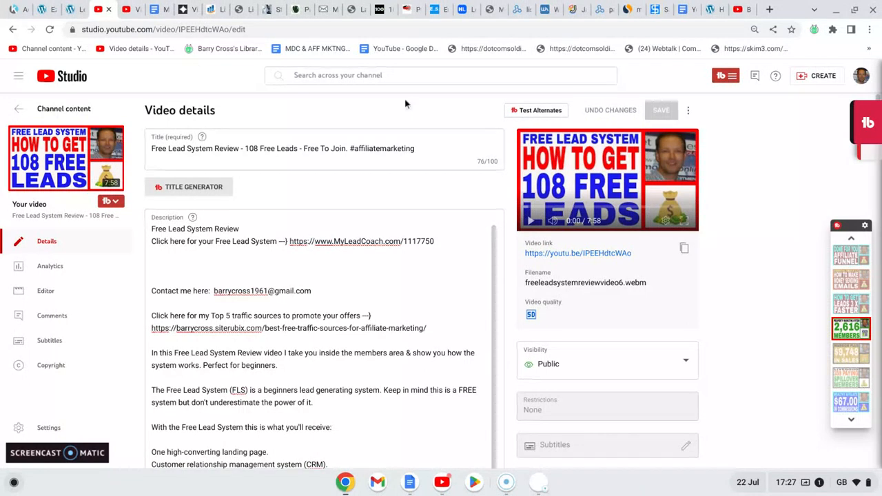
click(129, 14)
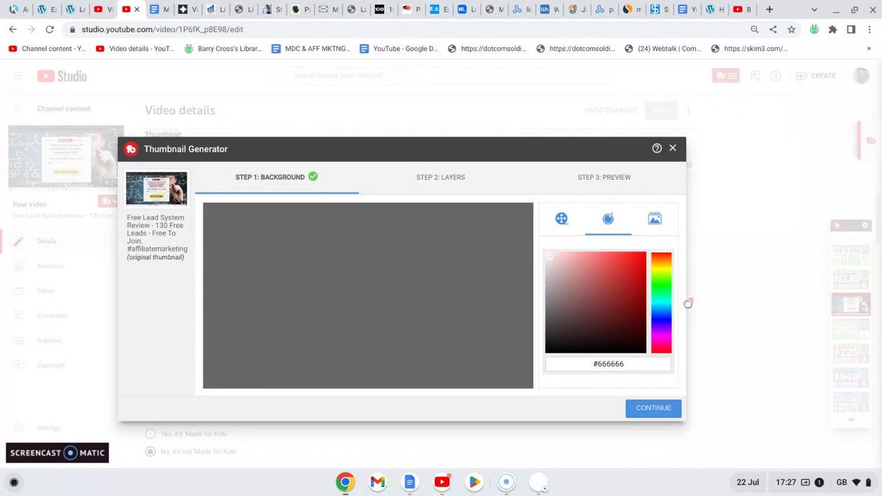
click(549, 261)
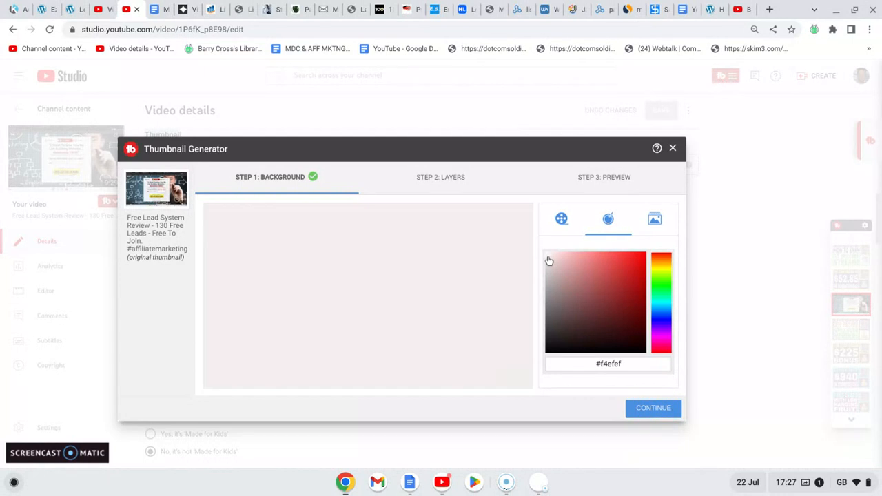
click(646, 410)
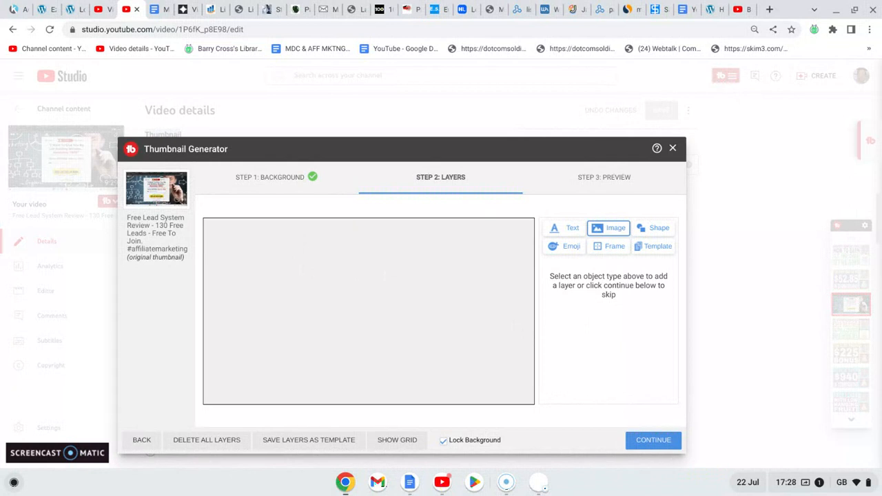
Add the custom portrait photo of the man and enlarge it in the upper-right corner of the thumbnail canvas
click(598, 232)
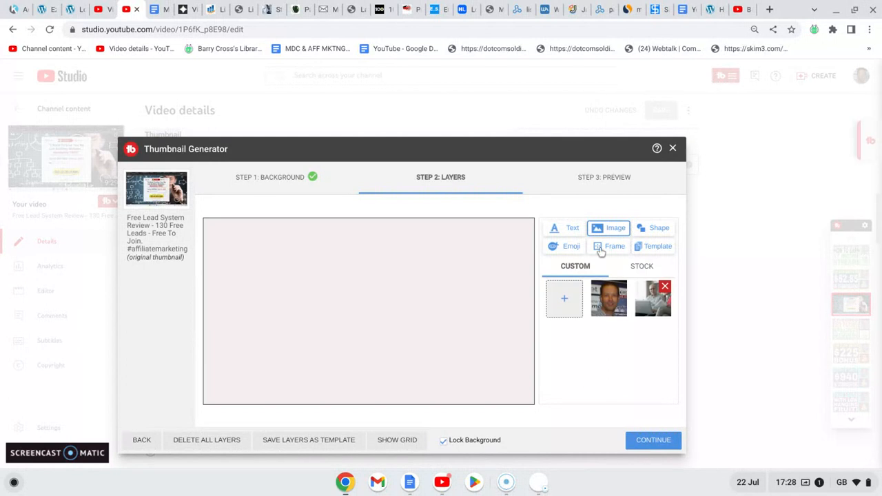
click(605, 296)
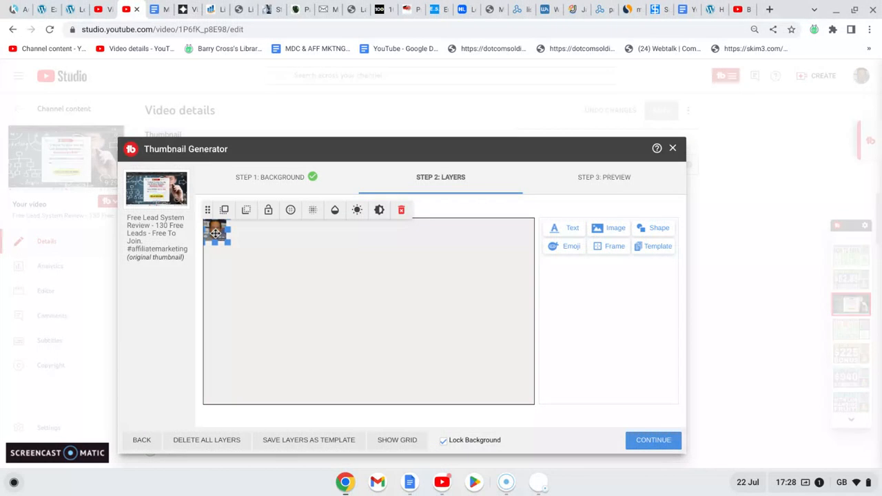
drag(216, 234, 524, 234)
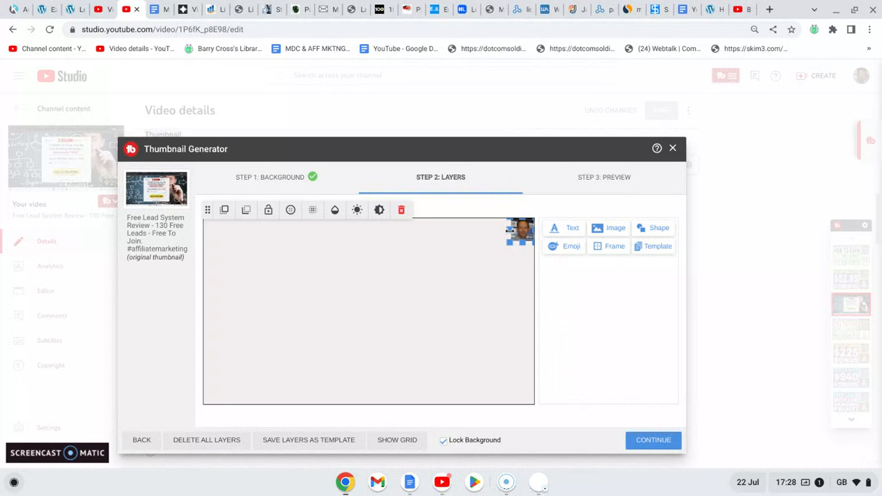
drag(510, 231, 492, 313)
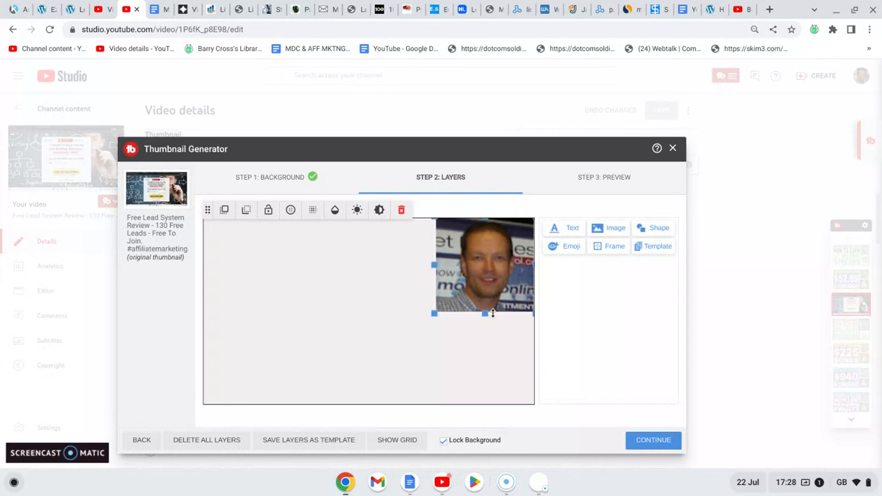
Add the recently used money bag emoji and place it directly beneath the portrait photo
click(555, 250)
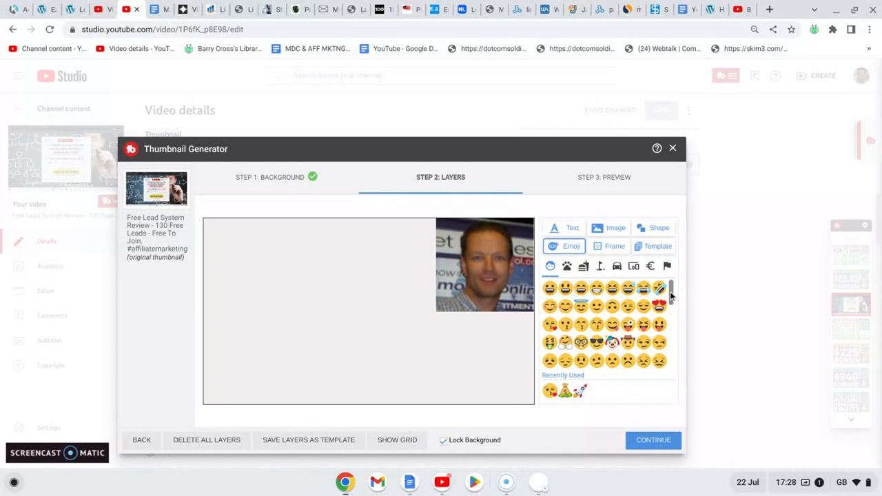
drag(671, 295, 670, 327)
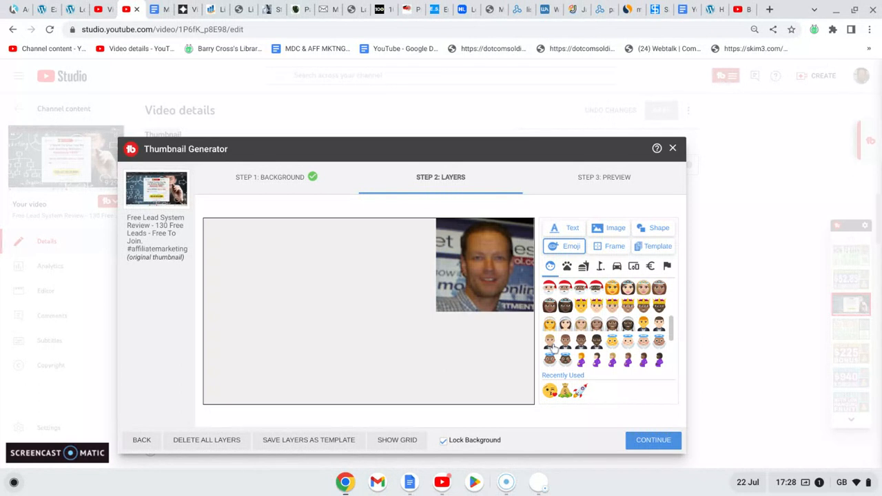
click(565, 393)
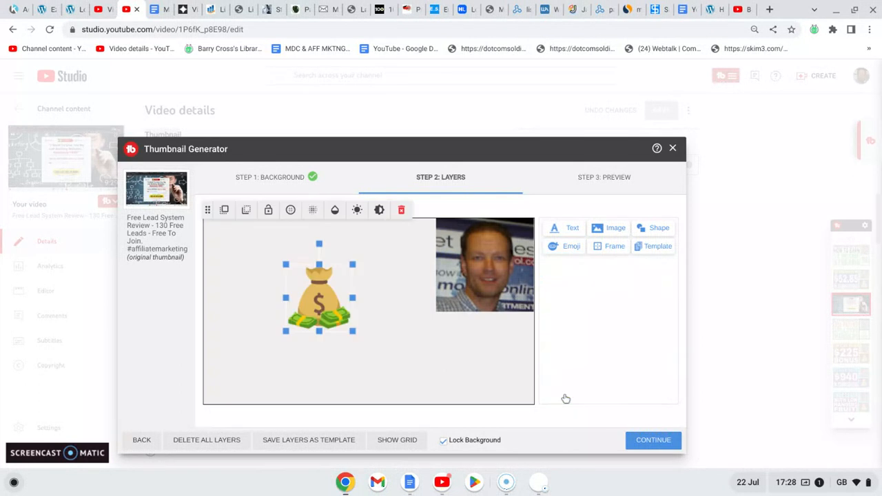
drag(319, 301, 486, 364)
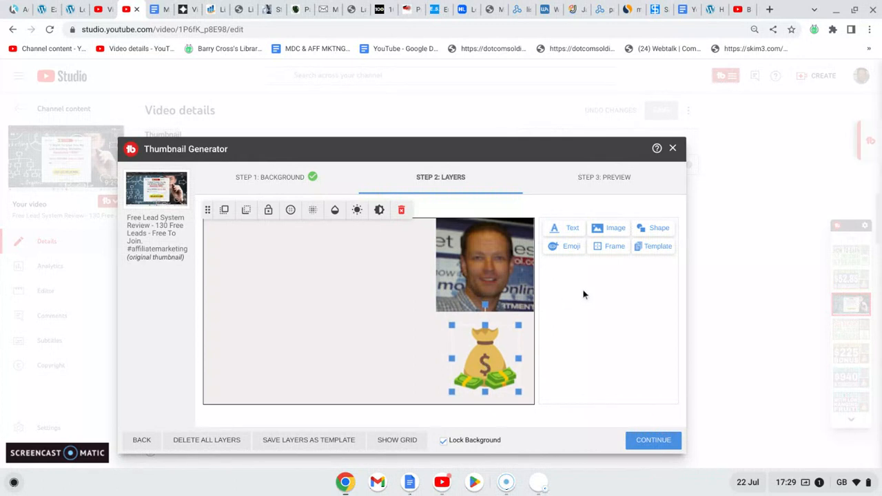
Add a red square outline and stretch it into a frame around the portrait photo, using the earlier video's thumbnail as reference
click(642, 230)
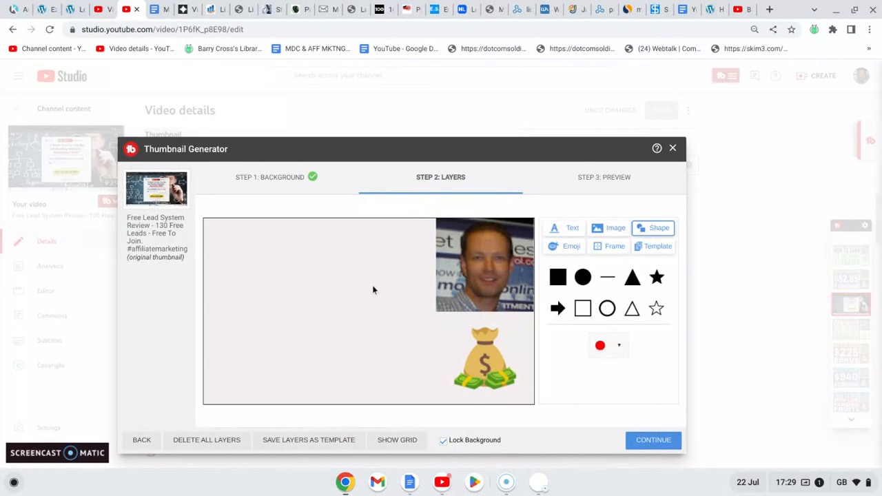
click(583, 312)
click(320, 298)
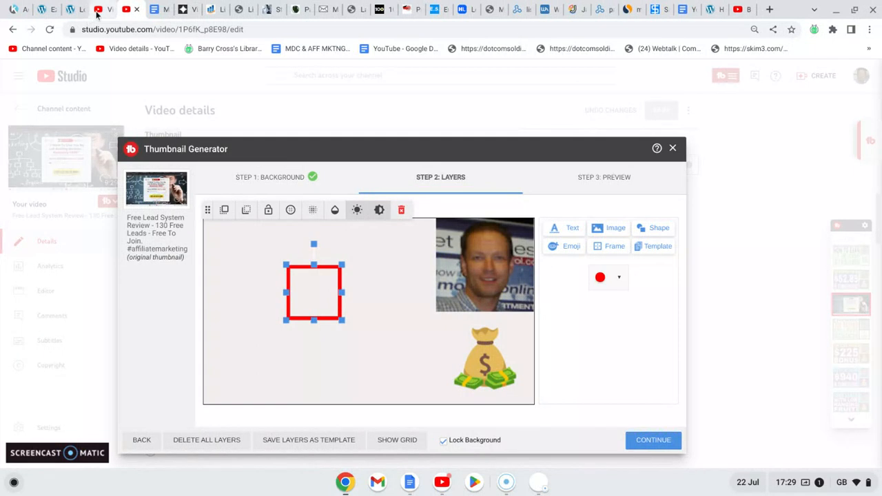
click(97, 10)
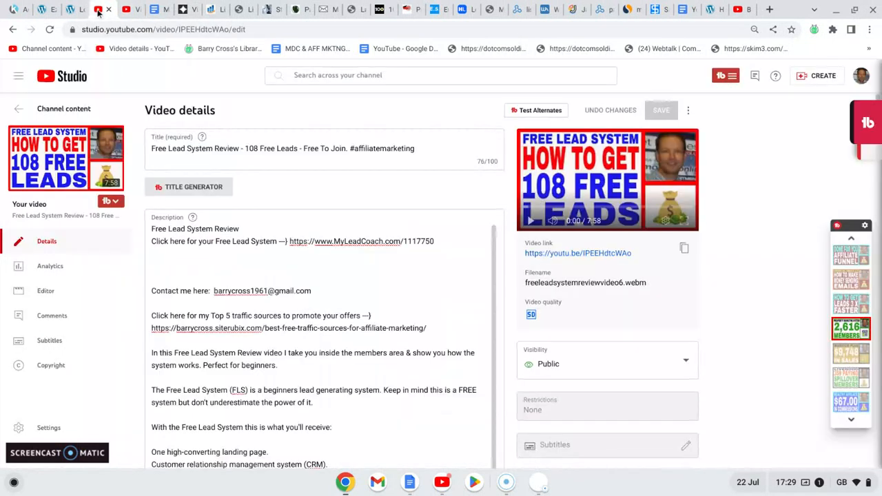
click(127, 9)
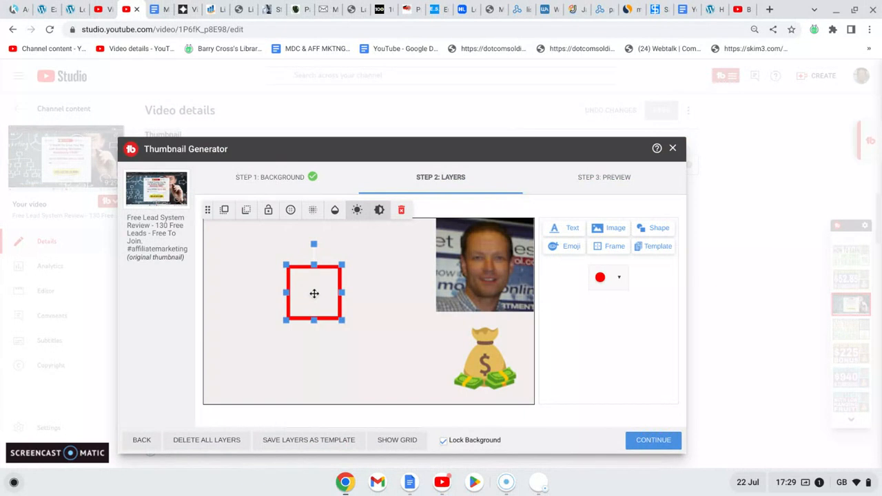
drag(313, 294, 437, 253)
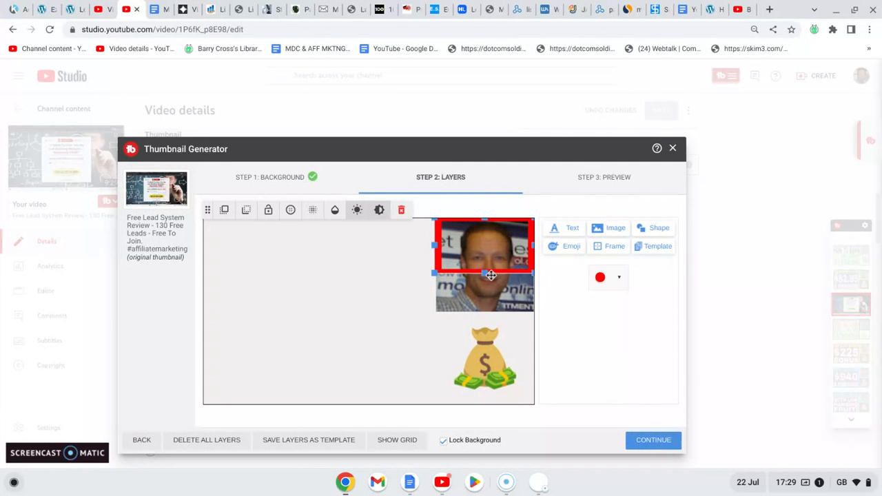
drag(485, 273, 486, 315)
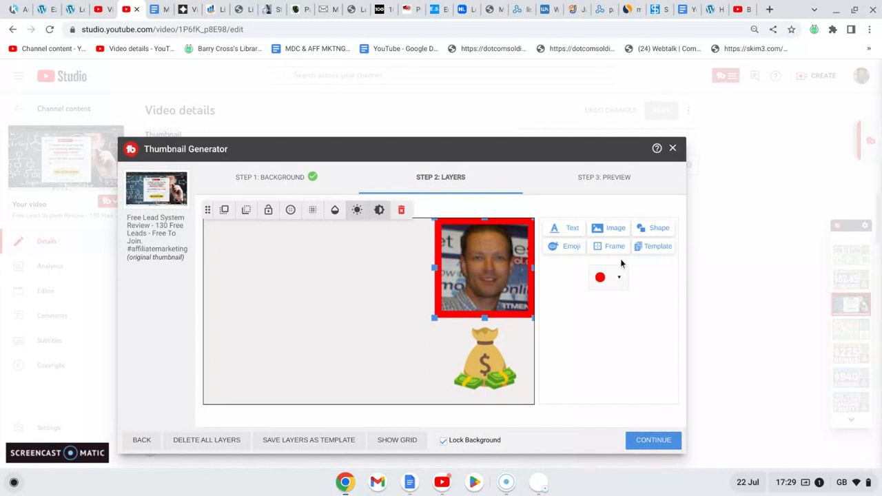
Add another red square outline and stretch it into a frame around the money bag emoji beneath the portrait
click(643, 233)
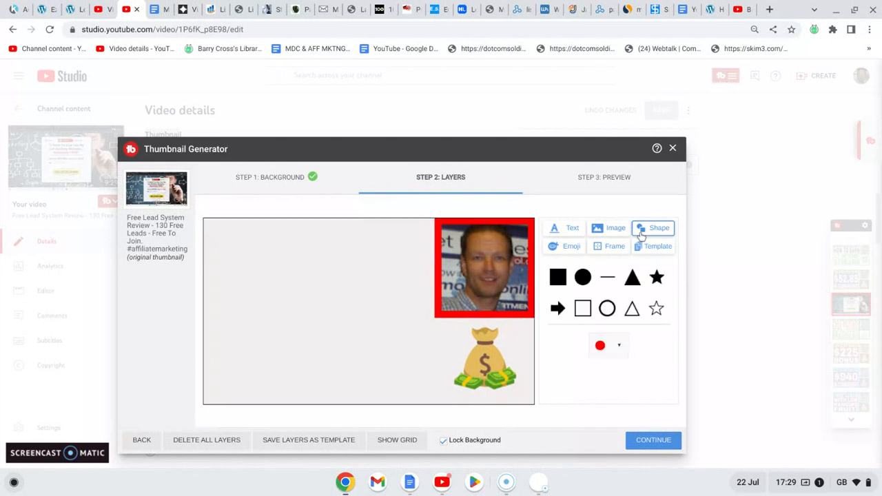
click(583, 310)
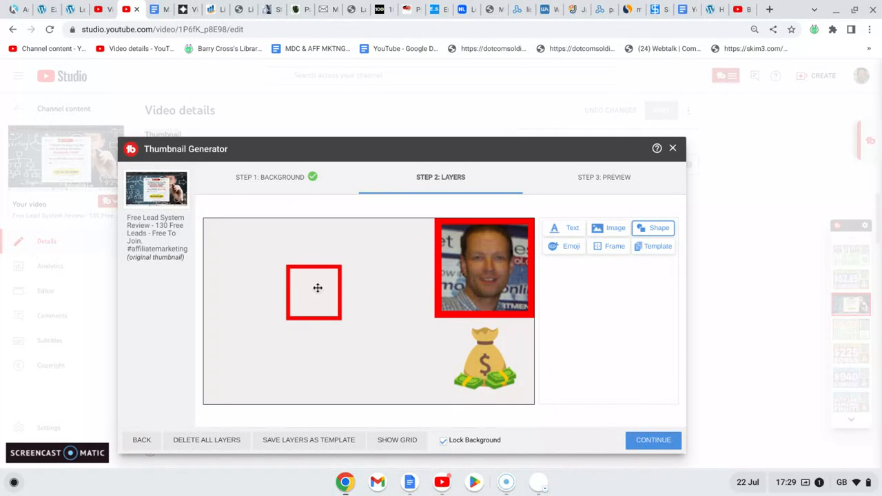
drag(318, 287, 438, 337)
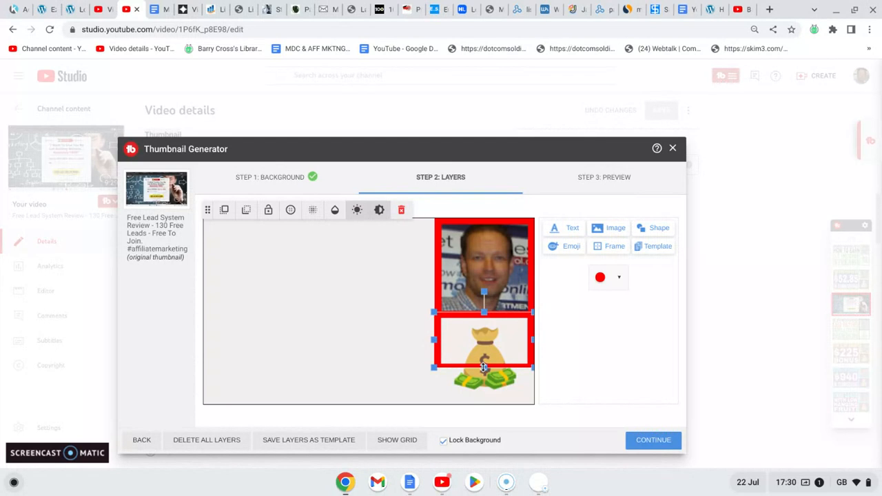
drag(484, 367, 483, 403)
click(347, 307)
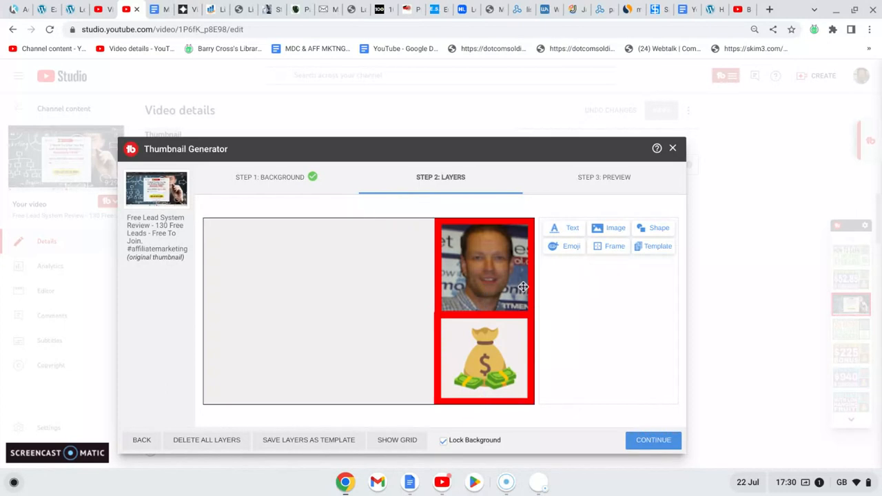
Add a third red square outline and stretch it into a border around the entire thumbnail canvas
click(640, 232)
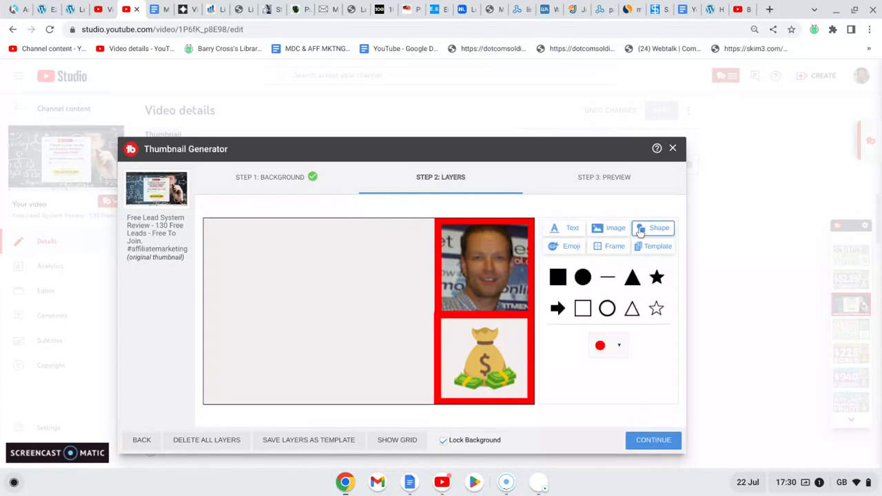
click(583, 308)
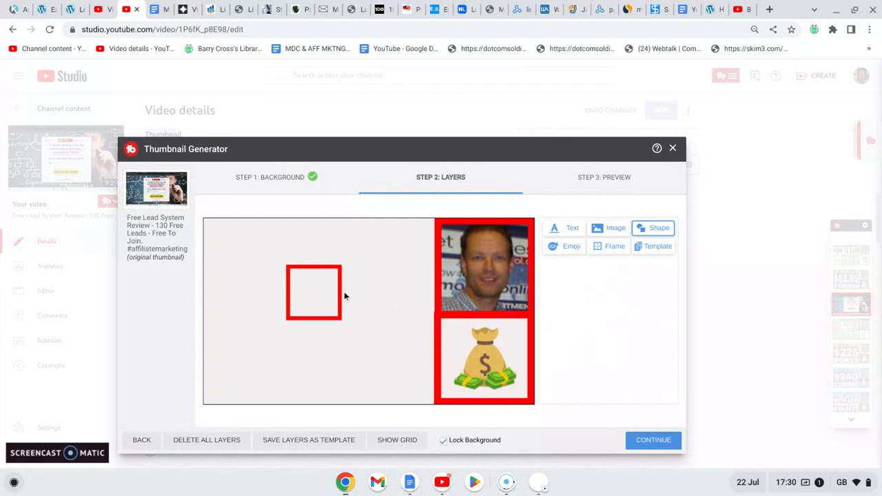
click(305, 287)
drag(304, 286, 431, 218)
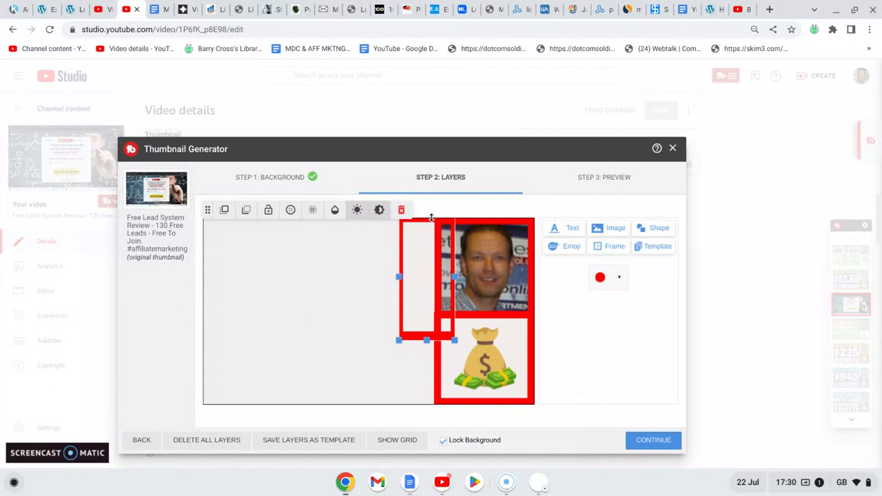
drag(426, 340, 425, 406)
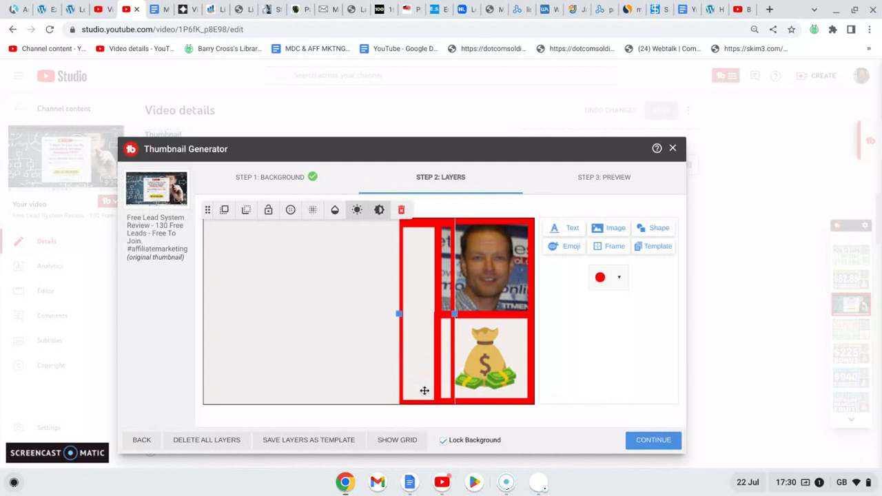
drag(423, 340, 422, 337)
drag(455, 313, 666, 305)
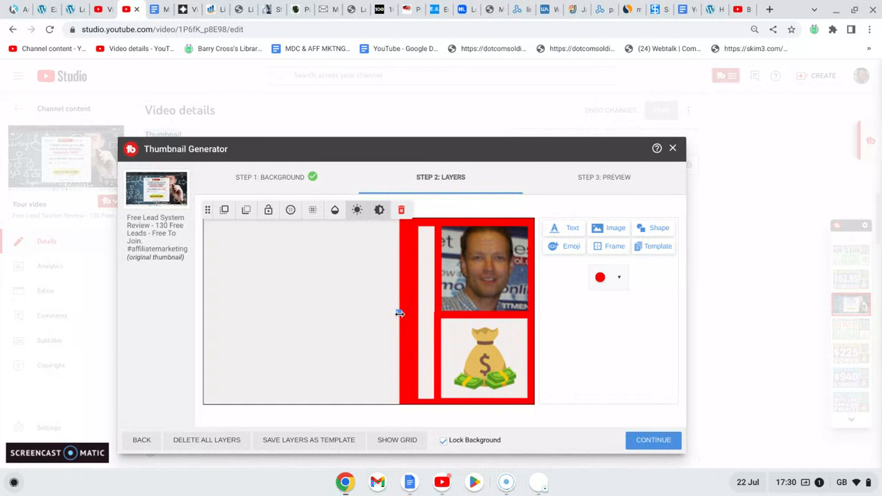
drag(399, 313, 193, 320)
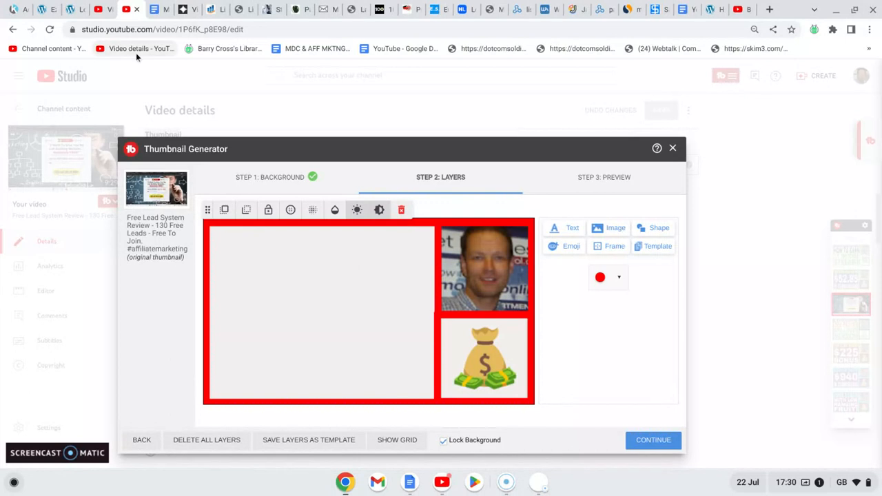
Check the earlier 108 Free Leads video's thumbnail for reference and start a new text layer in the thumbnail
click(98, 9)
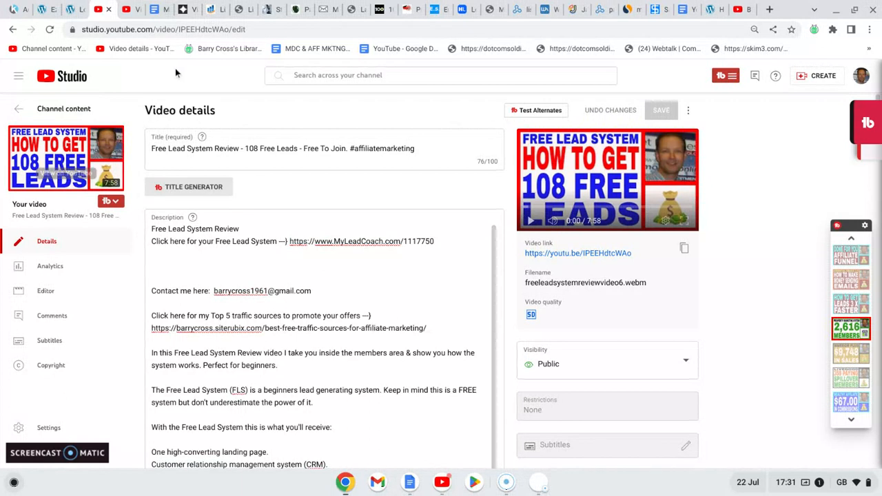
click(126, 14)
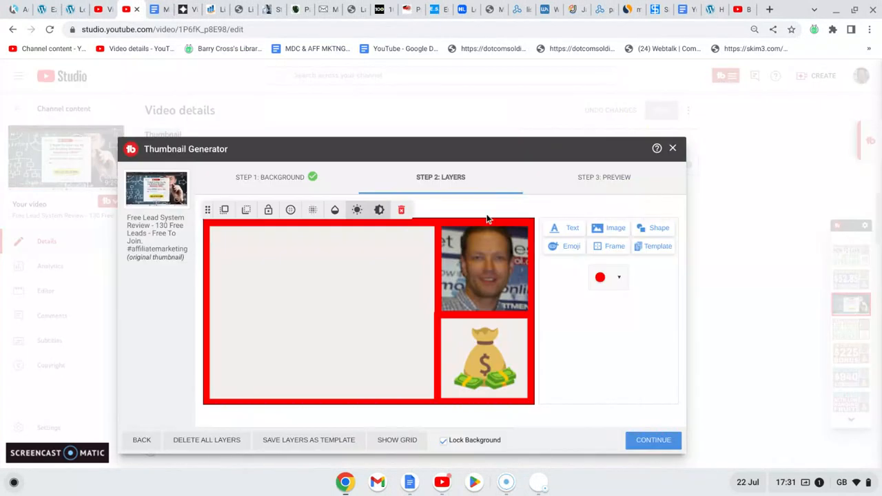
click(556, 230)
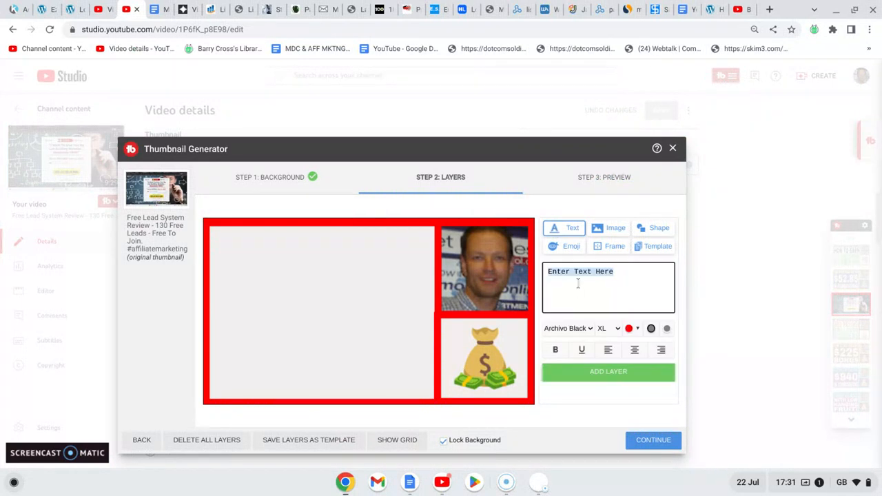
click(590, 330)
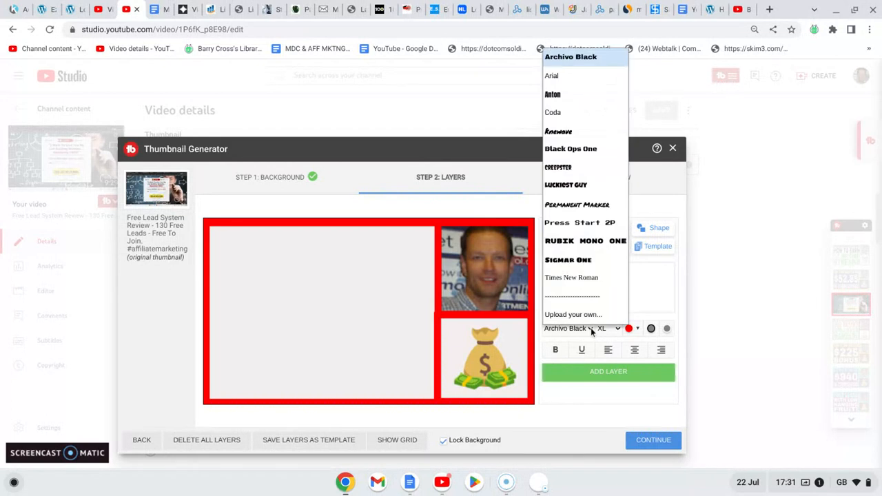
click(590, 328)
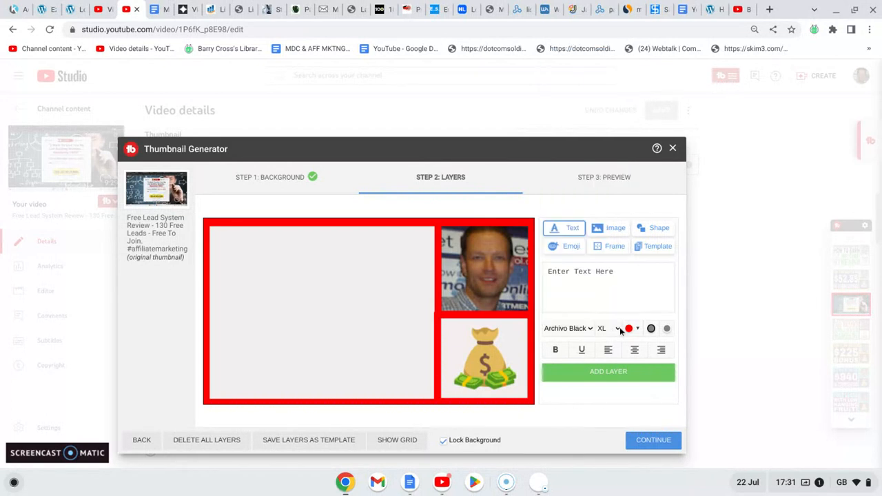
click(618, 328)
click(618, 329)
click(638, 330)
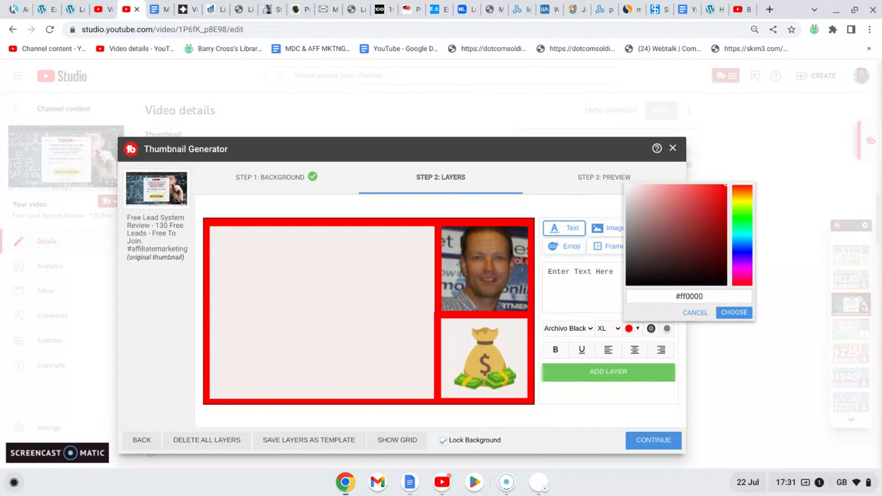
click(638, 329)
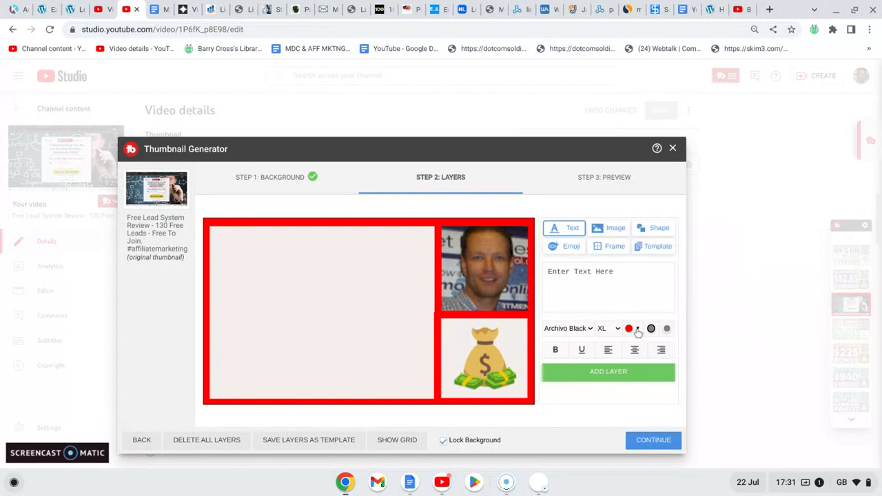
Replace the placeholder text with HOW TO GET, checking the earlier 108 Free Leads video's thumbnail for the wording
click(619, 275)
key(BackSpace)
key(BackSpace)
key(BackSpace)
key(BackSpace)
key(BackSpace)
key(BackSpace)
key(BackSpace)
key(BackSpace)
key(BackSpace)
key(BackSpace)
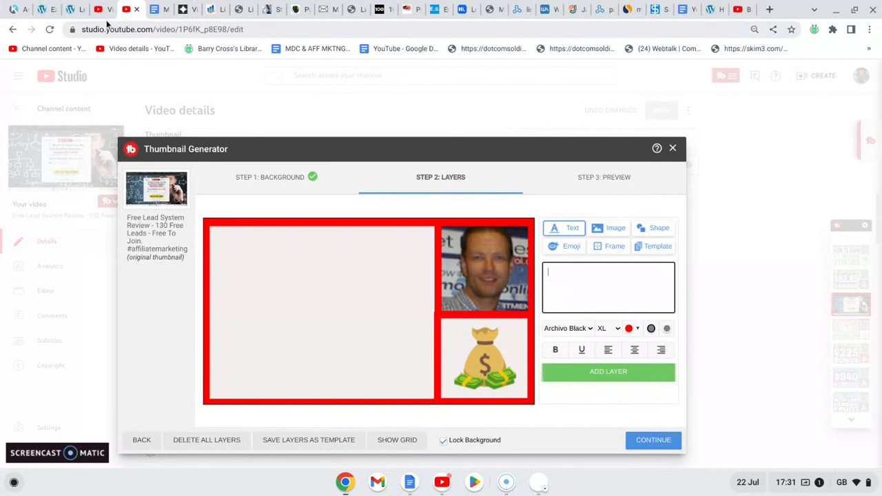
click(99, 11)
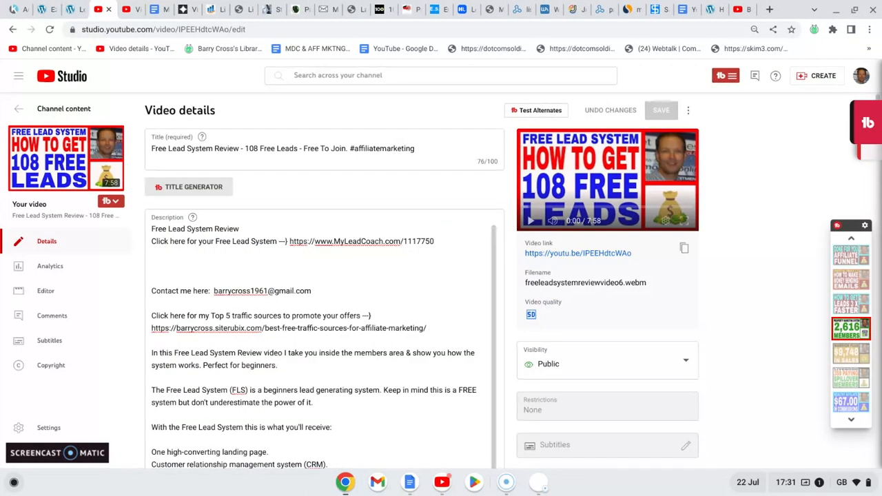
click(128, 9)
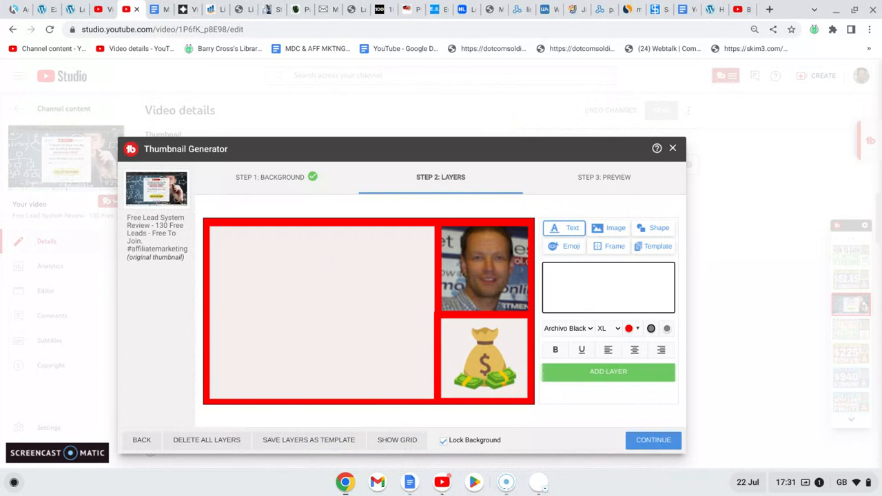
text(HOW )
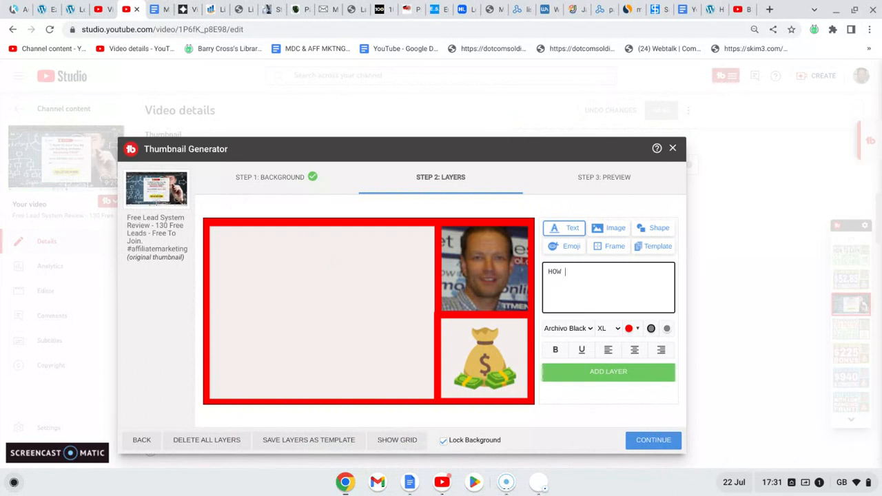
text(TO GET)
Set the HOW TO GET text size to XXL and add it to the canvas as a layer
click(618, 330)
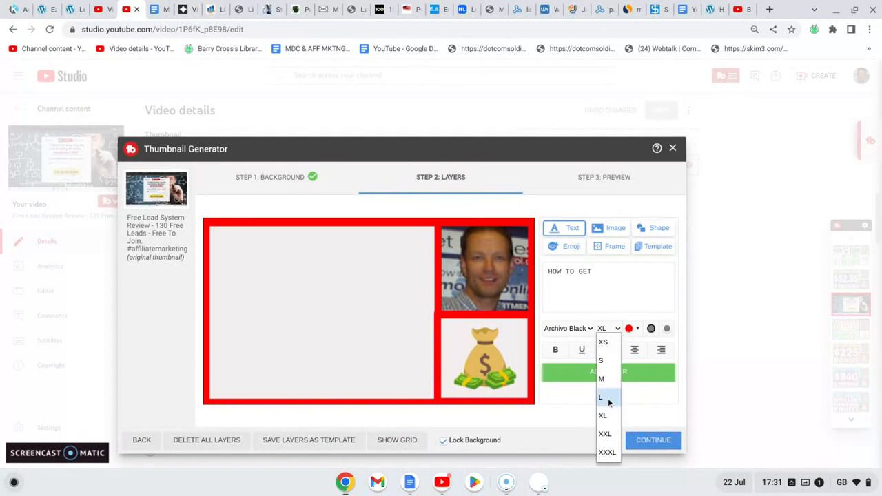
click(604, 434)
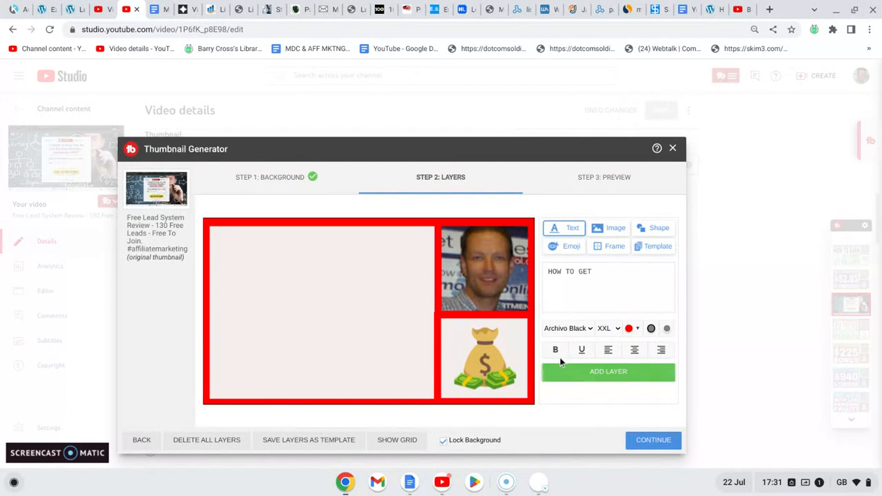
click(623, 373)
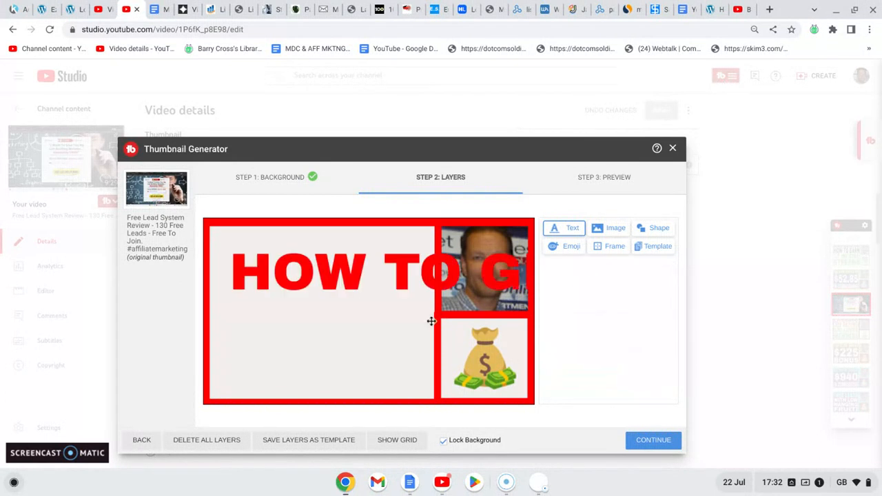
Reposition and resize the HOW TO GET text to span the width of the blank area beside the portrait
click(348, 274)
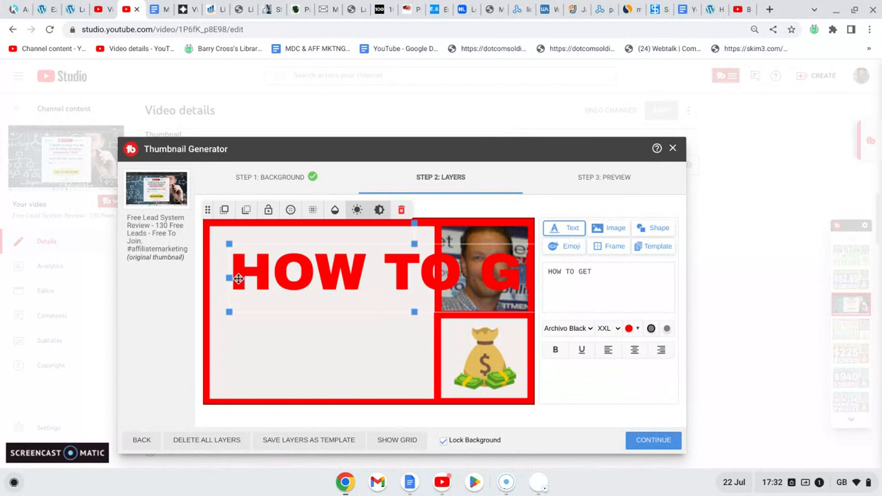
drag(229, 279, 251, 304)
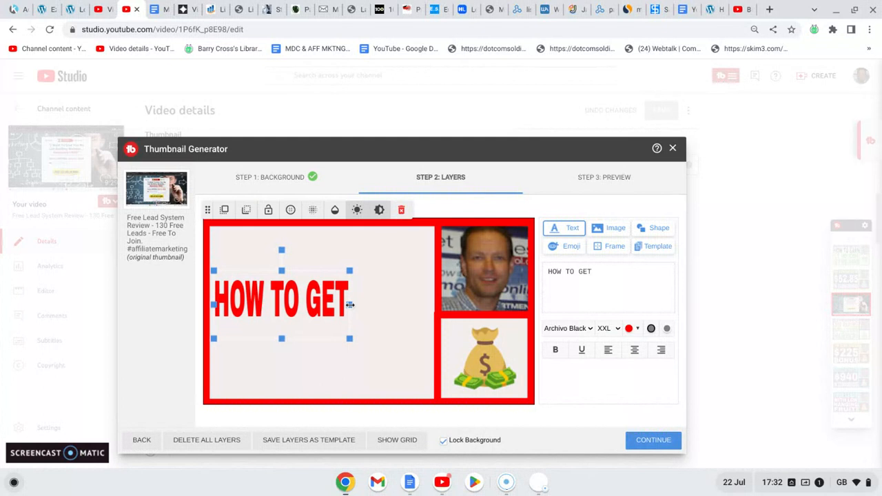
drag(350, 304, 431, 308)
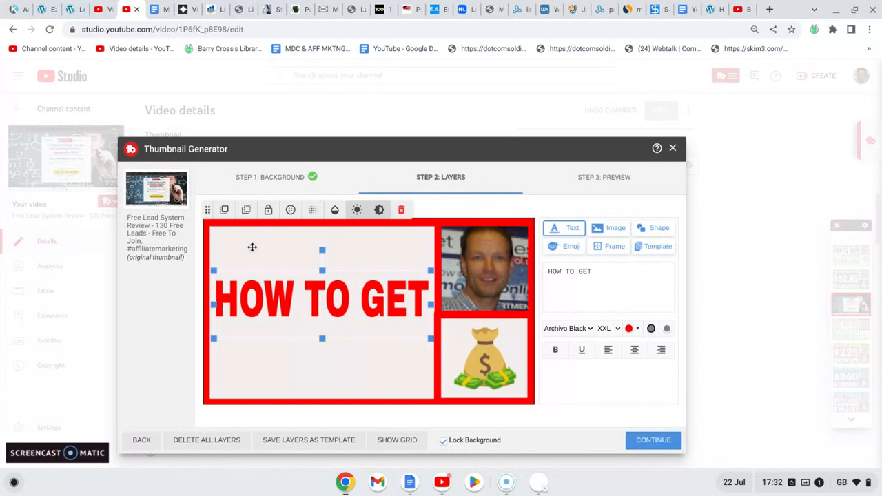
click(469, 260)
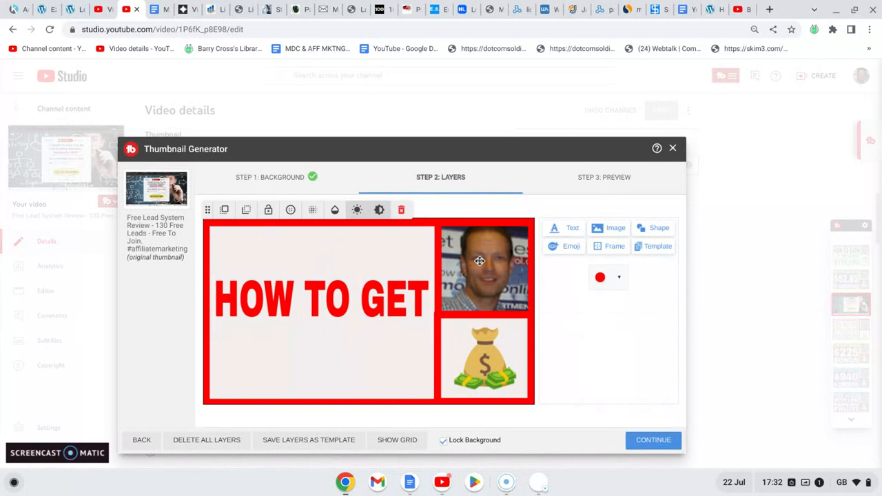
Start a new text layer in the thumbnail and copy the blue colour code #191bef from the MDC & AFF MKTNG document
click(553, 231)
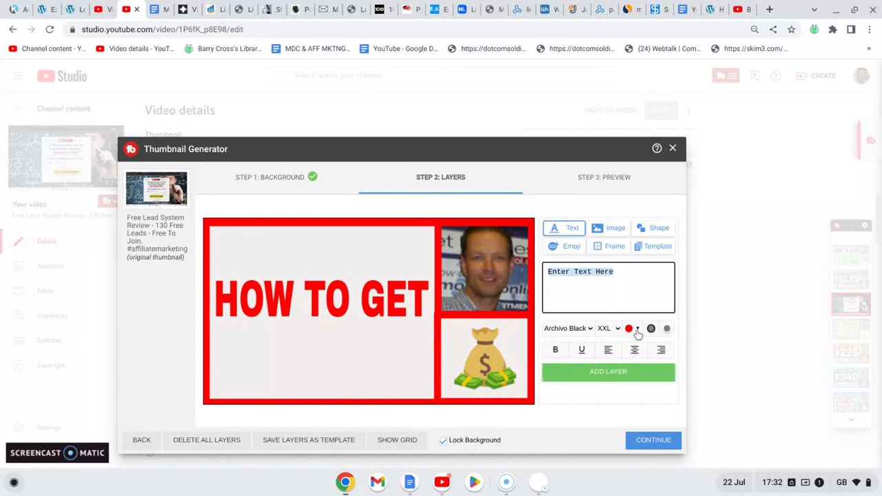
click(638, 329)
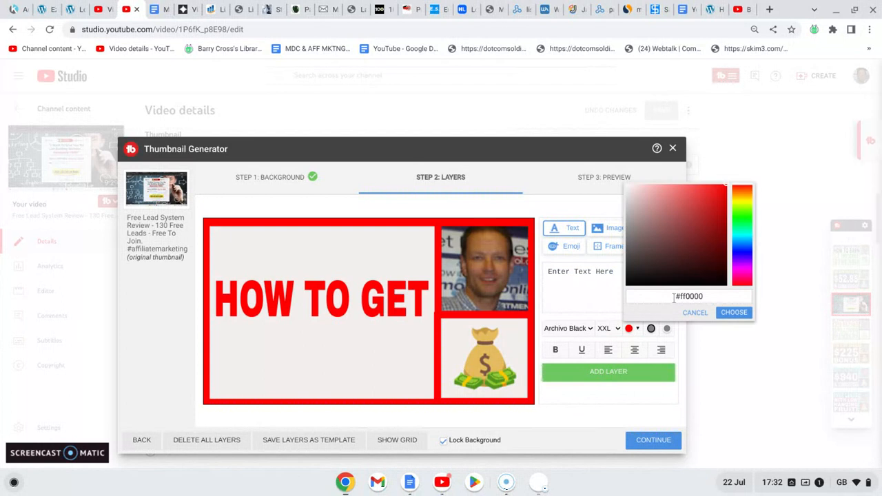
drag(674, 298, 705, 299)
click(156, 10)
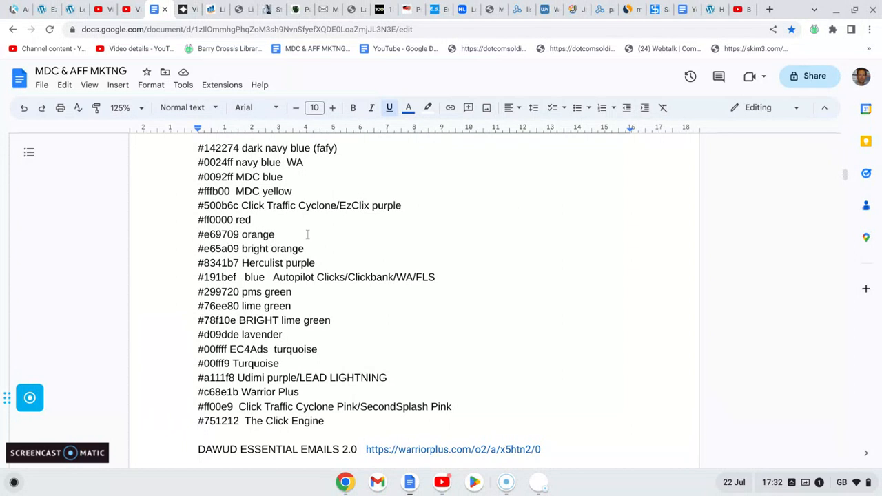
click(197, 277)
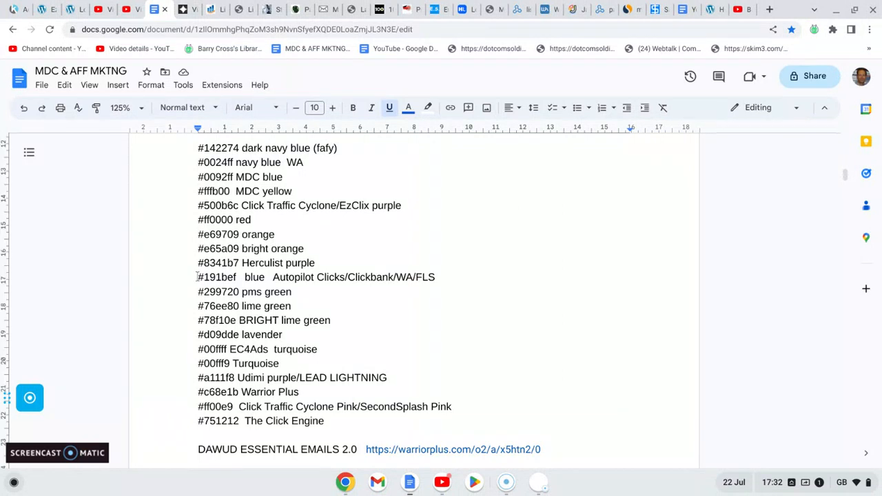
drag(197, 277, 239, 277)
key(ctrl+c)
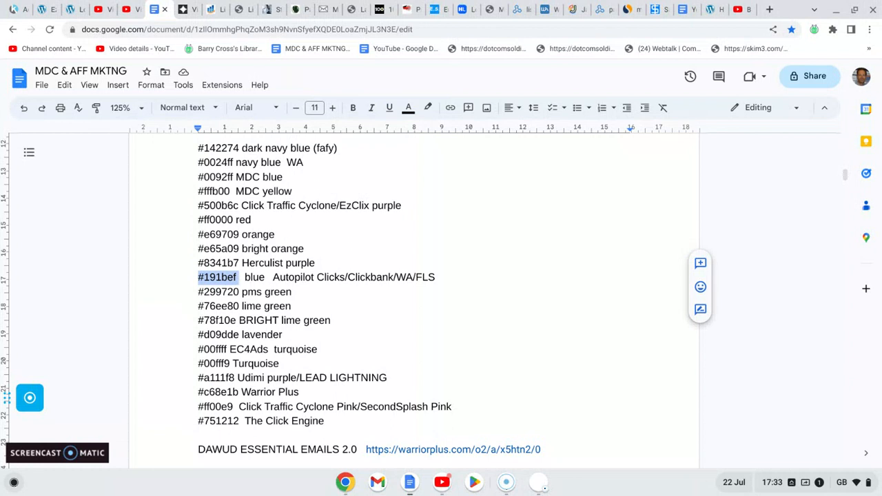
click(355, 253)
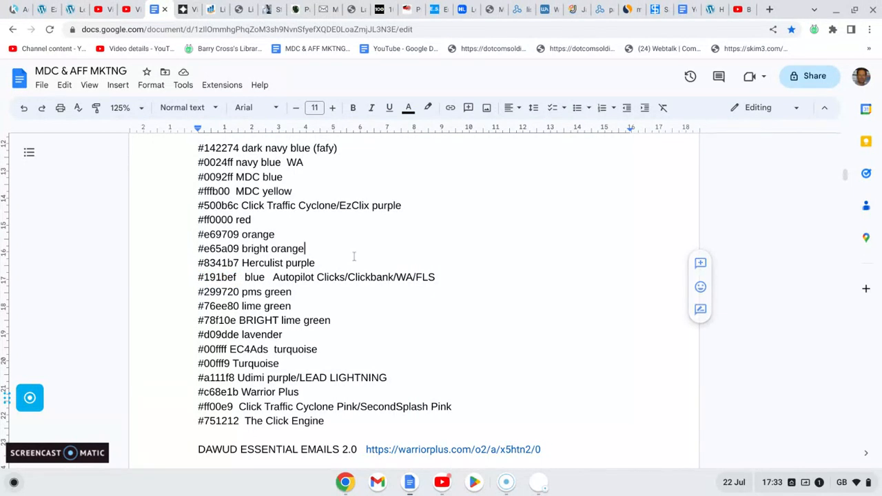
Return to the thumbnail generator and set the new text's colour to the copied #191bef
click(124, 10)
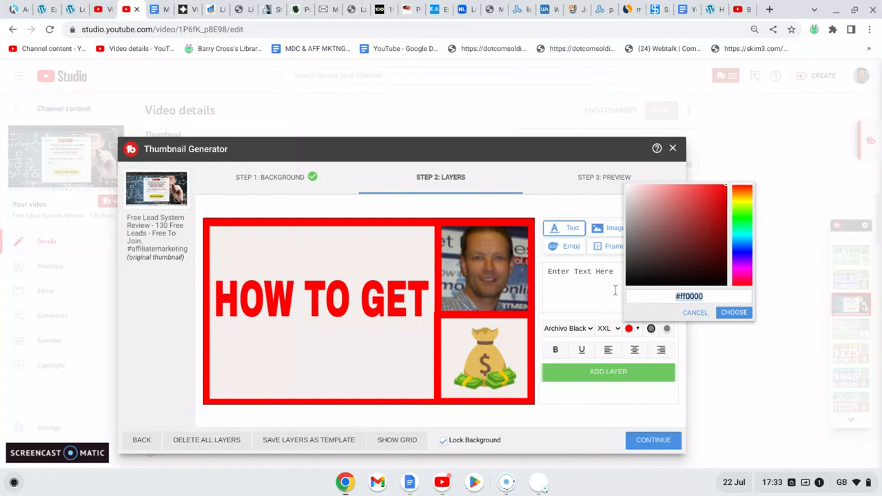
click(646, 297)
drag(670, 297, 705, 298)
key(ctrl+v)
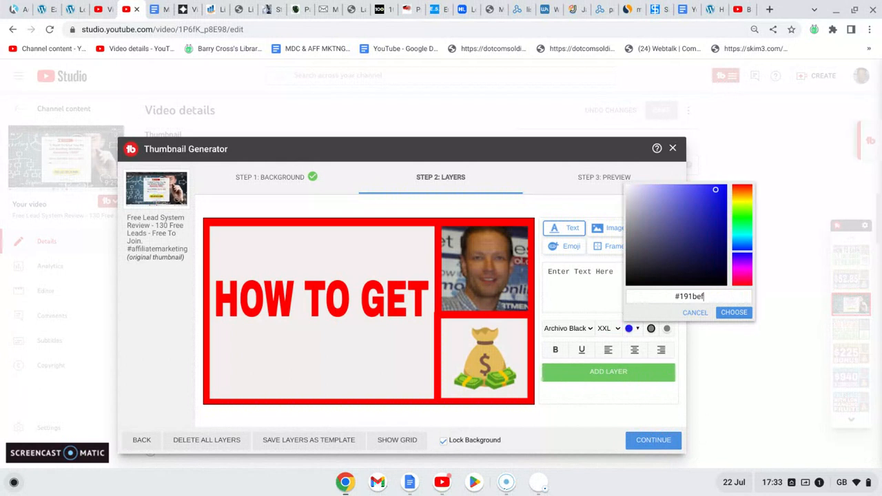
click(725, 317)
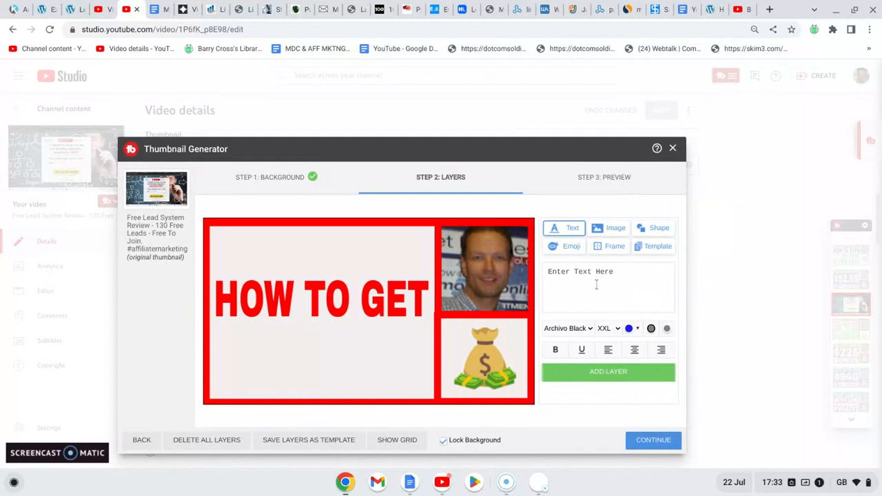
Replace the placeholder text with FREE LEAD SYSTEM, checking the earlier 108 Free Leads video's thumbnail for the wording
click(615, 272)
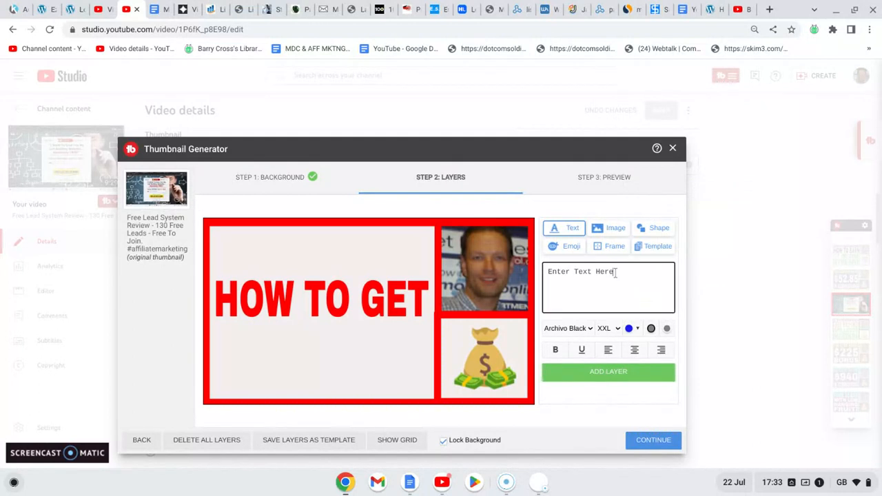
key(BackSpace)
key(BackSpace)
key(BackSpace)
key(BackSpace)
key(BackSpace)
key(BackSpace)
key(BackSpace)
key(BackSpace)
key(BackSpace)
key(BackSpace)
key(BackSpace)
key(BackSpace)
key(BackSpace)
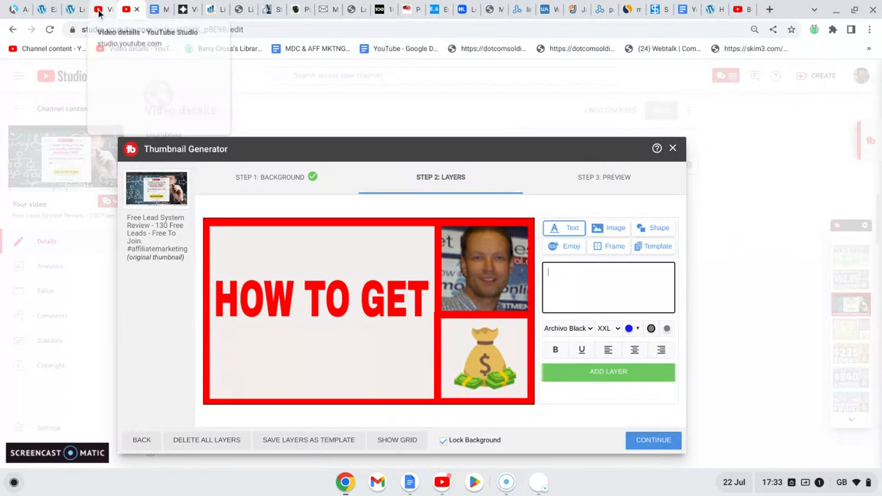
click(98, 11)
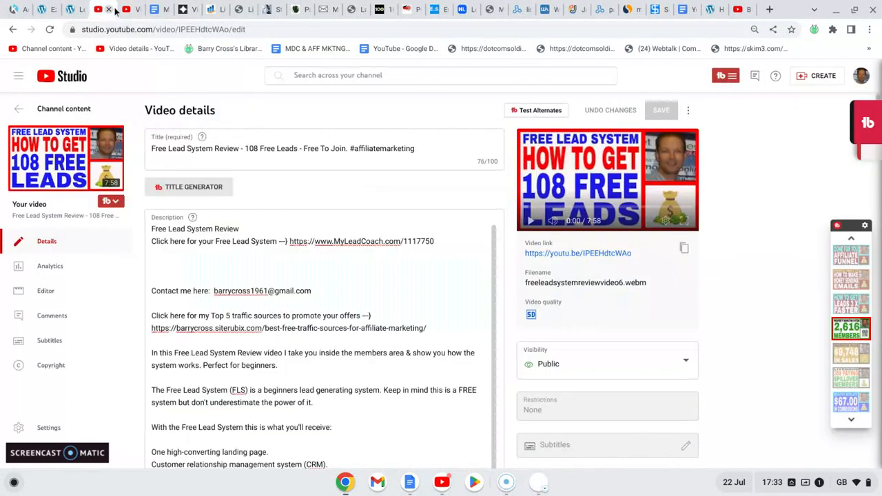
click(126, 9)
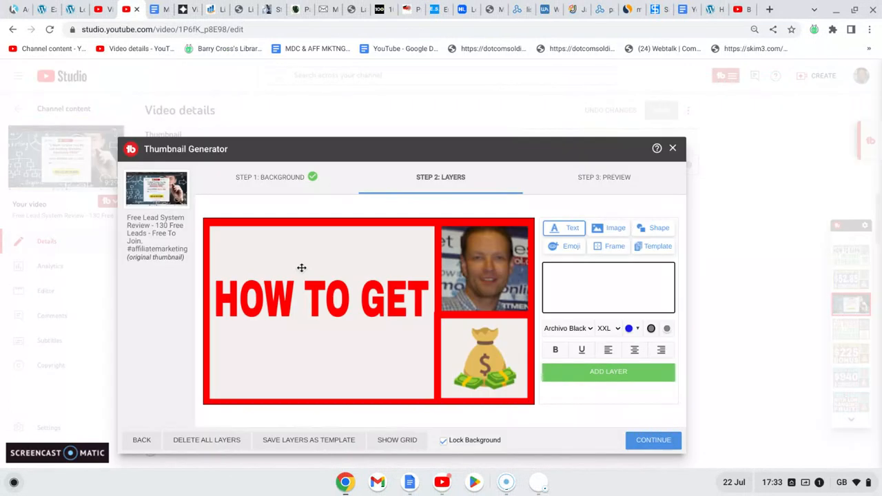
text(FREE)
key(BackSpace)
key(BackSpace)
key(BackSpace)
text(EAD SYSTEM)
Set the FREE LEAD SYSTEM text size to L and add it to the canvas as a layer
click(619, 328)
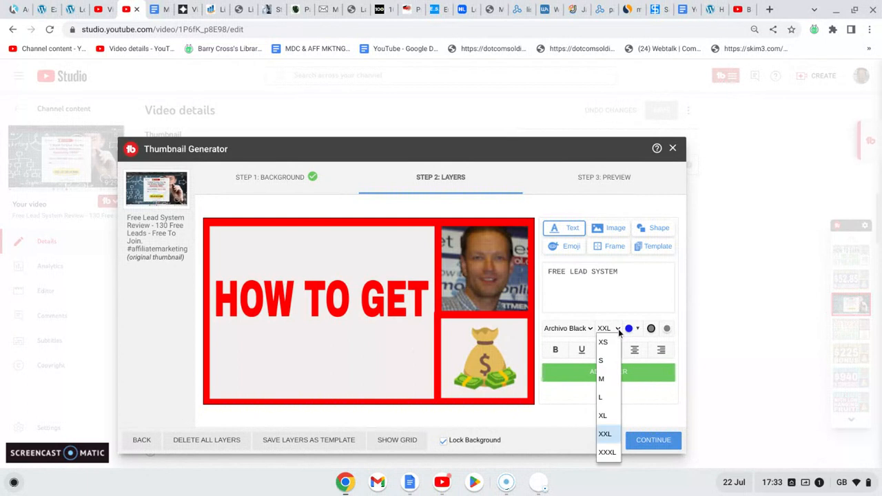
click(603, 400)
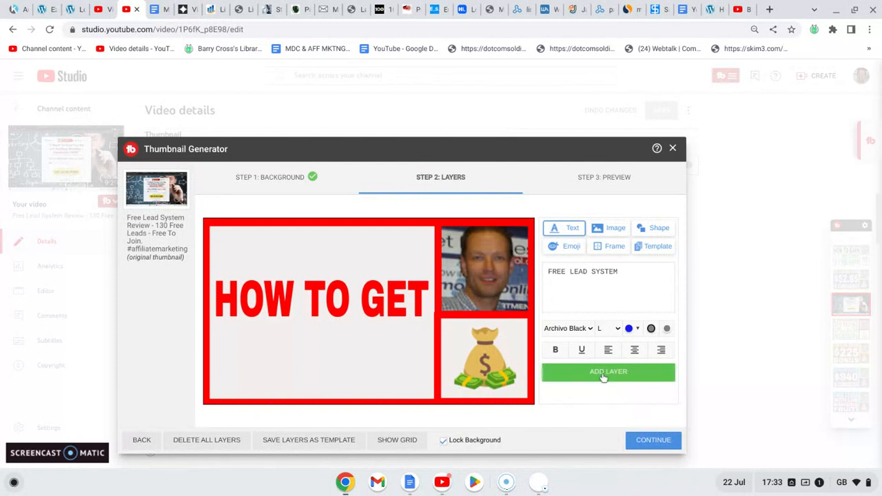
click(603, 375)
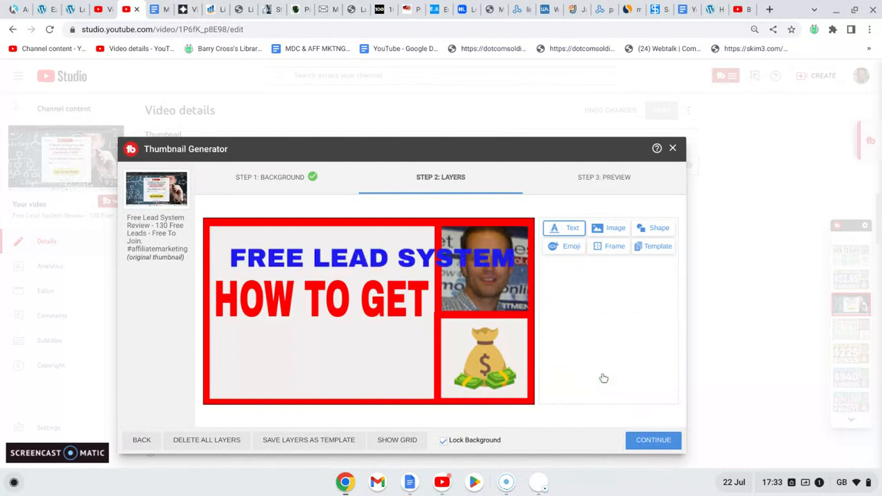
Move FREE LEAD SYSTEM to the upper edge of the blank area and resize it to fit the width beside the portrait
click(352, 257)
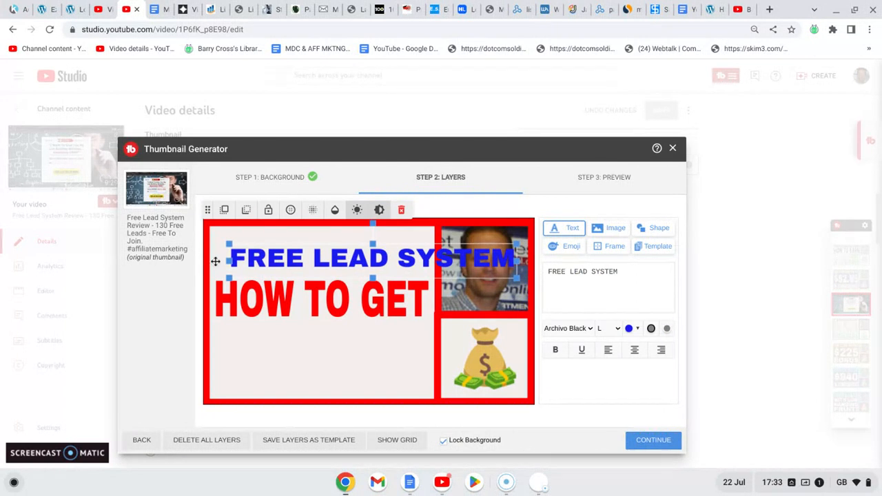
drag(230, 261, 236, 241)
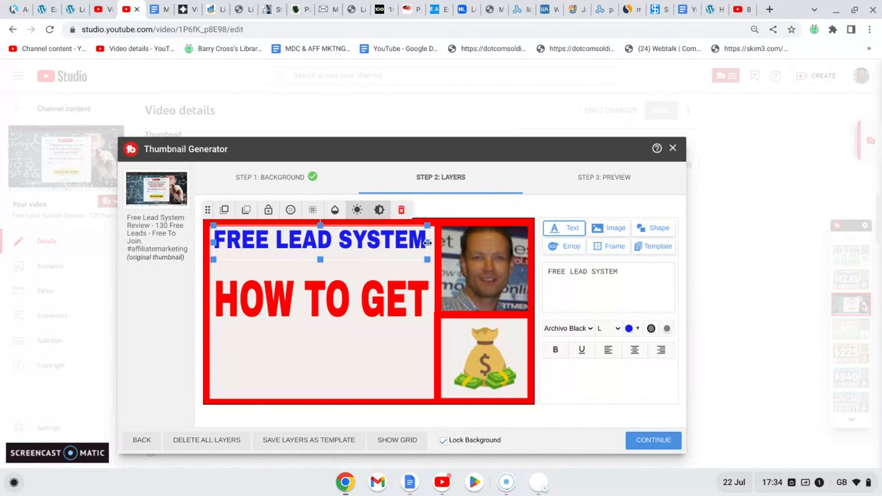
drag(427, 241, 433, 243)
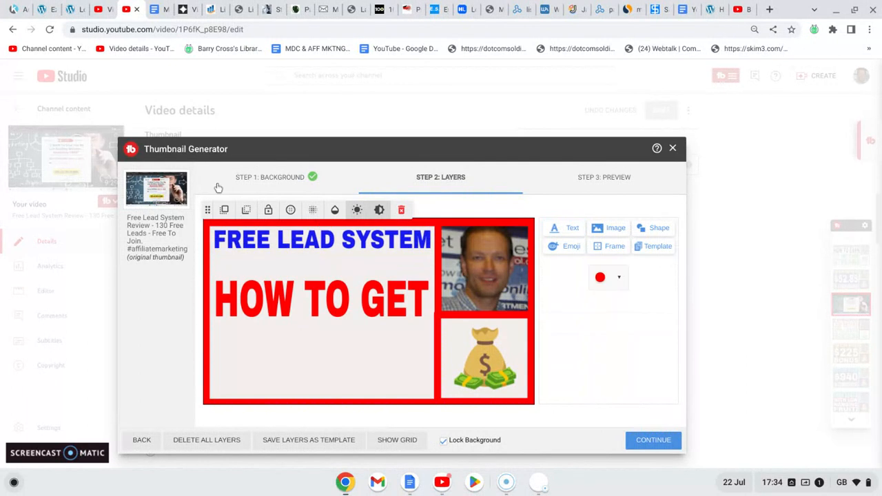
Compare with the 108 Free Leads thumbnail and move the HOW TO GET text up directly beneath FREE LEAD SYSTEM
click(98, 9)
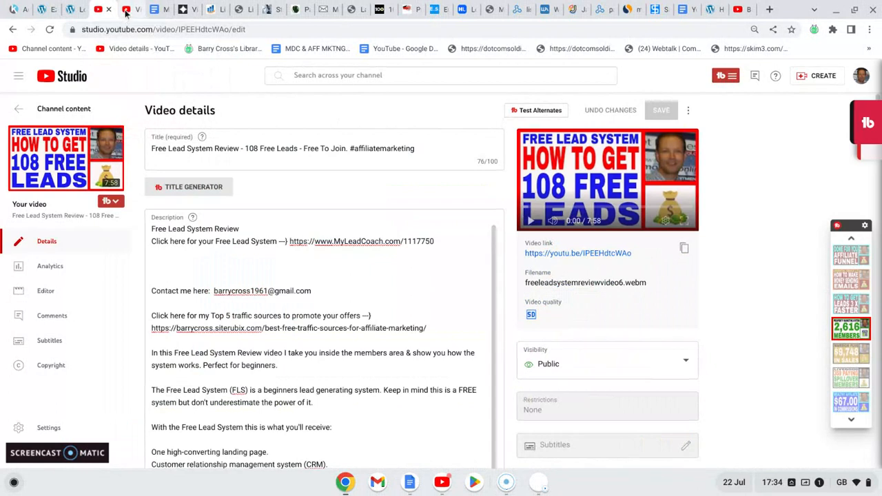
click(126, 10)
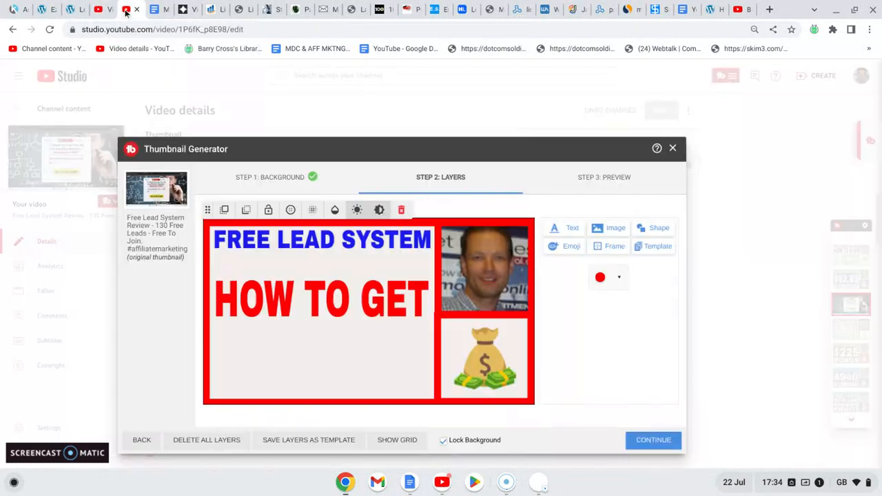
click(302, 298)
drag(301, 298, 301, 274)
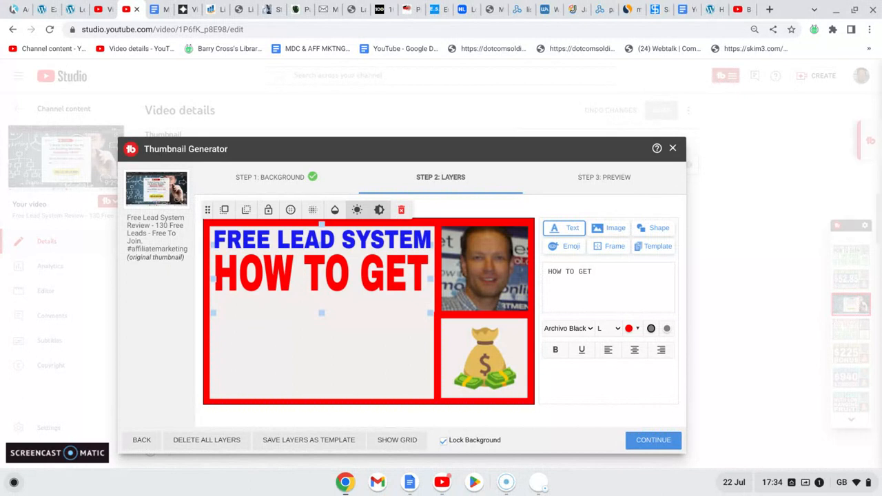
key(Right)
key(Right)
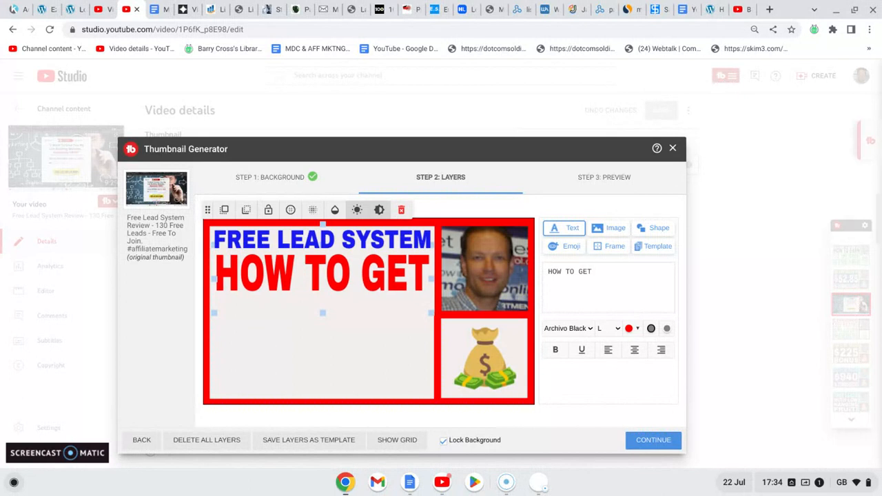
click(469, 298)
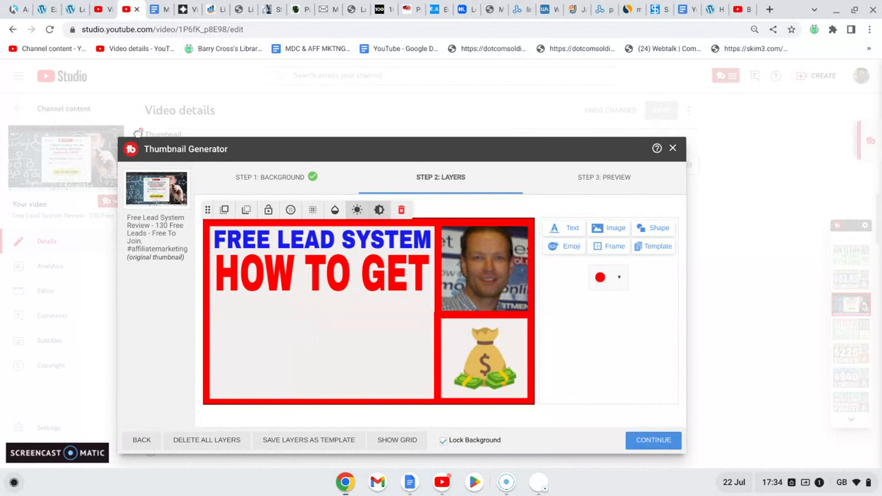
Check the 108 Free Leads thumbnail for the next line, start another text layer and set its colour to #191bef
click(98, 12)
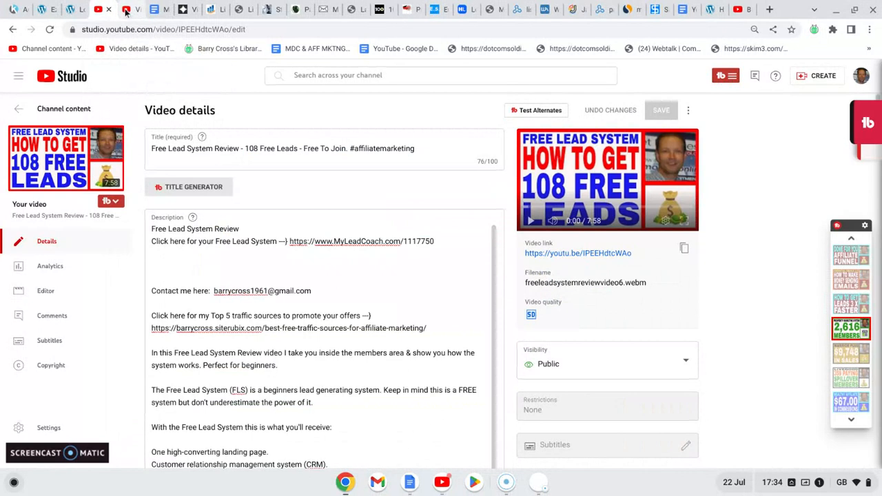
click(126, 10)
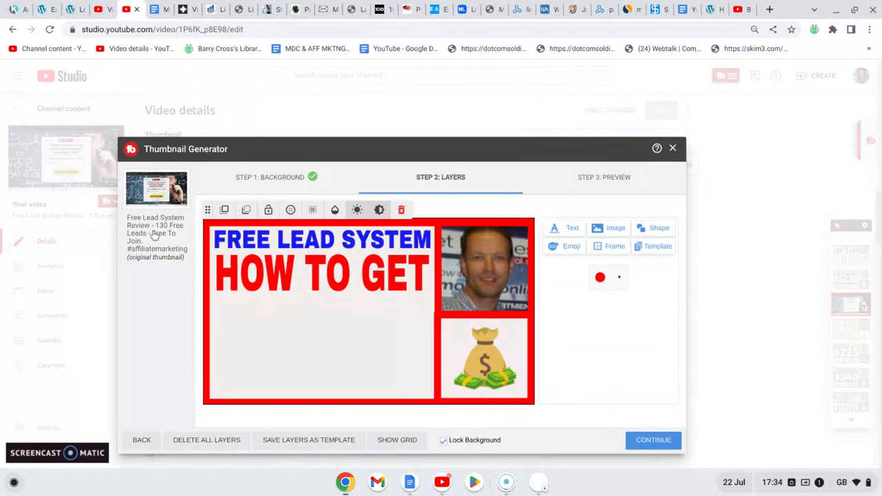
click(556, 233)
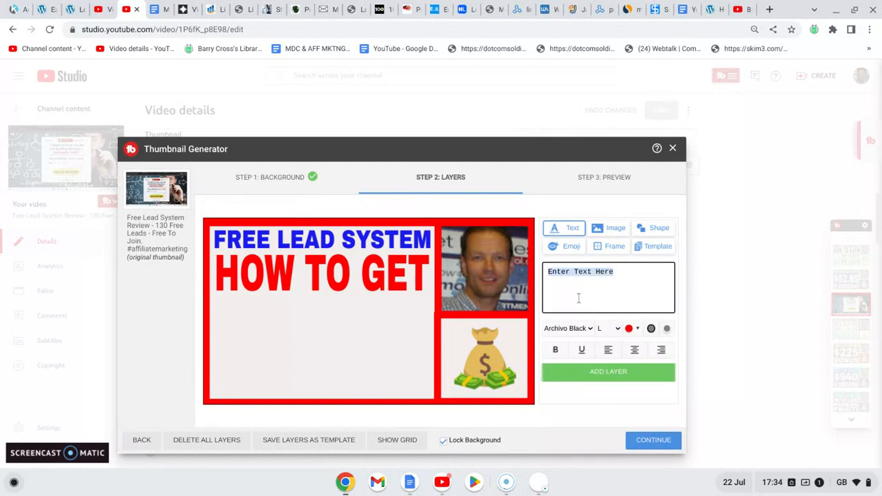
click(638, 330)
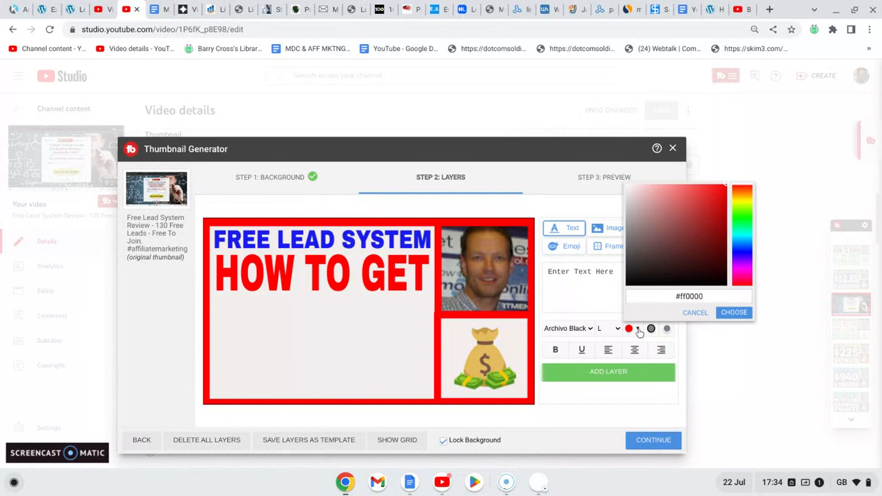
drag(672, 297, 707, 298)
text(#191bef)
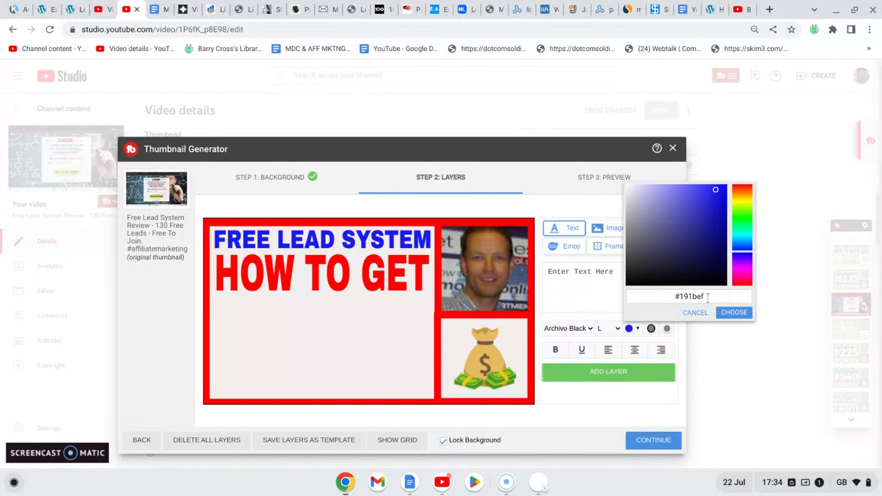
click(733, 313)
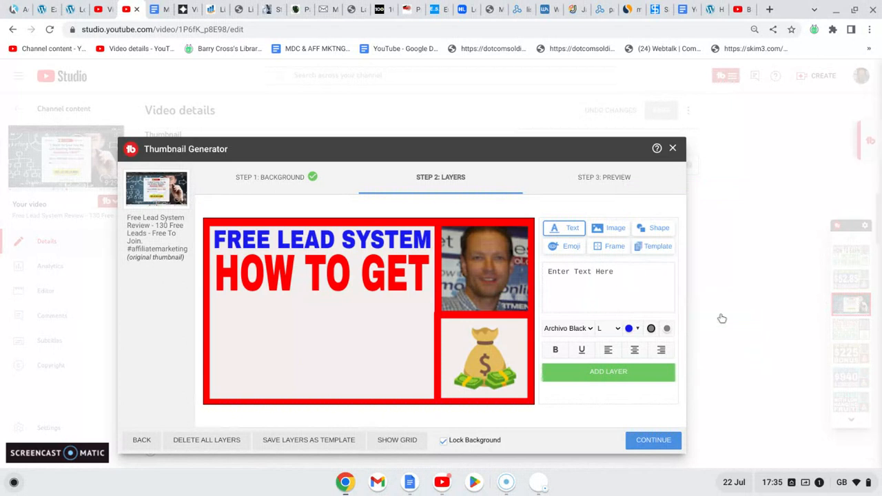
Replace the new layer's placeholder text with 130 FREE
click(619, 274)
key(BackSpace)
key(BackSpace)
key(BackSpace)
key(BackSpace)
key(BackSpace)
key(BackSpace)
key(BackSpace)
key(BackSpace)
key(BackSpace)
key(BackSpace)
key(BackSpace)
key(BackSpace)
key(BackSpace)
key(BackSpace)
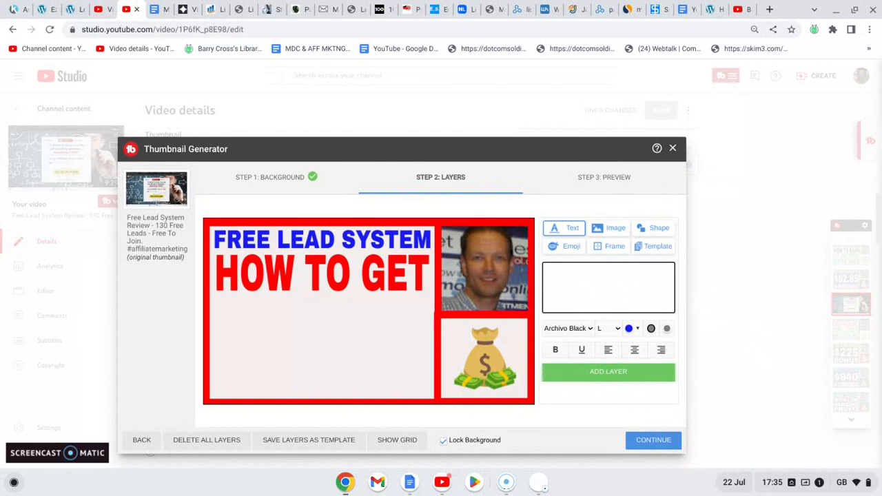
text(130)
text(FREE)
Set the 130 FREE text size to XXL and add it to the canvas as a layer
click(617, 331)
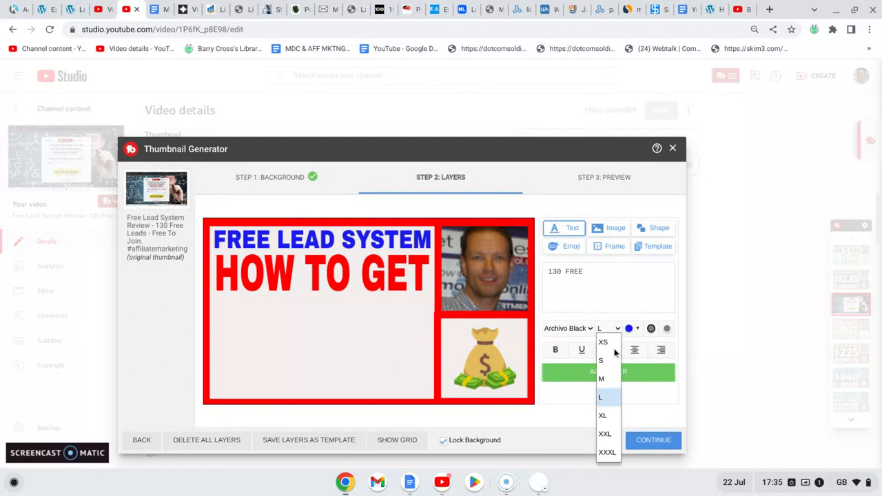
click(604, 434)
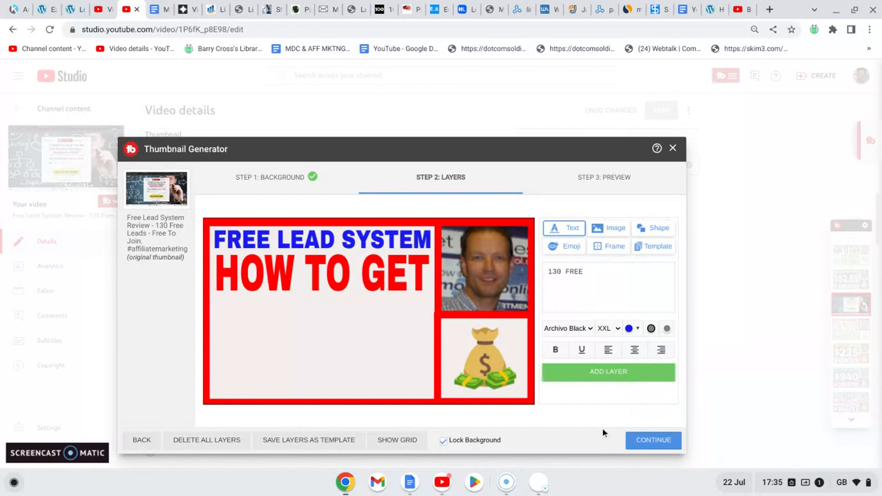
click(599, 373)
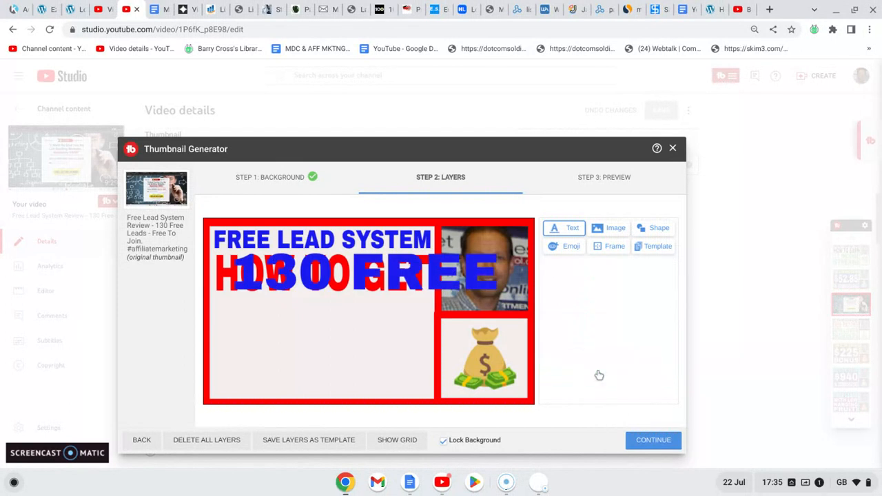
Move the 130 FREE text beneath HOW TO GET and narrow it to fit the width of the white area
click(450, 280)
drag(449, 279, 438, 340)
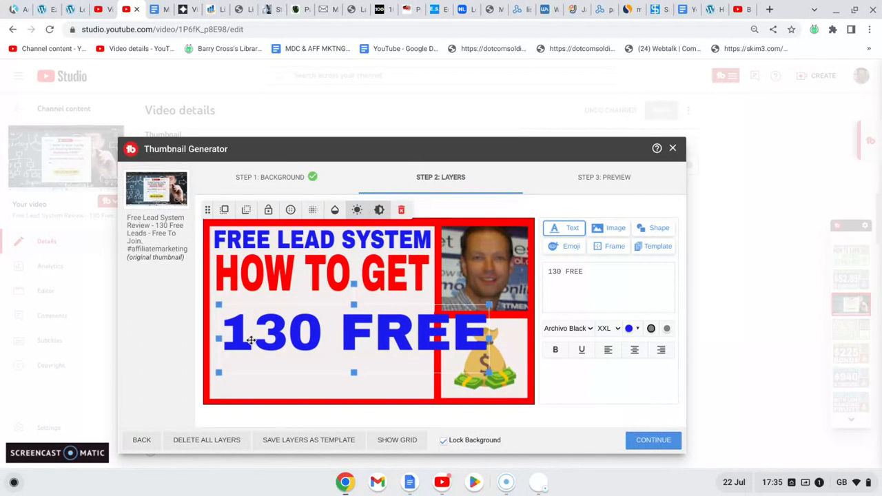
drag(218, 338, 269, 339)
drag(326, 335, 269, 317)
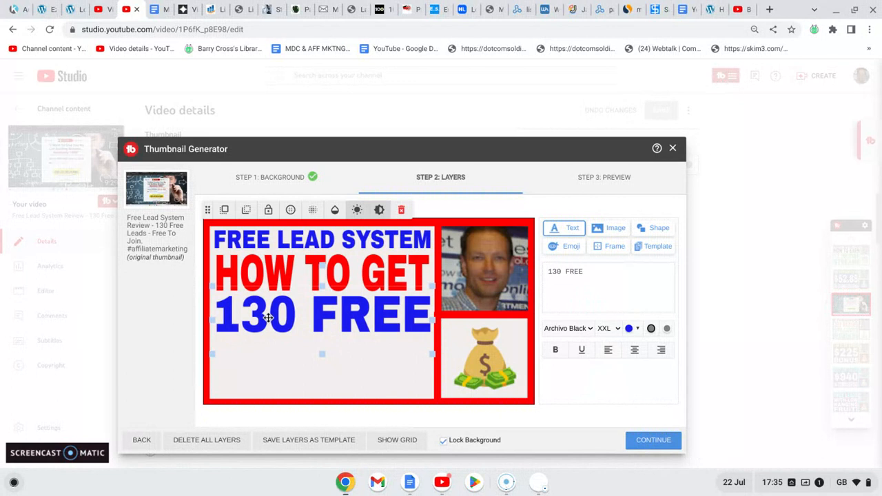
drag(268, 317, 267, 317)
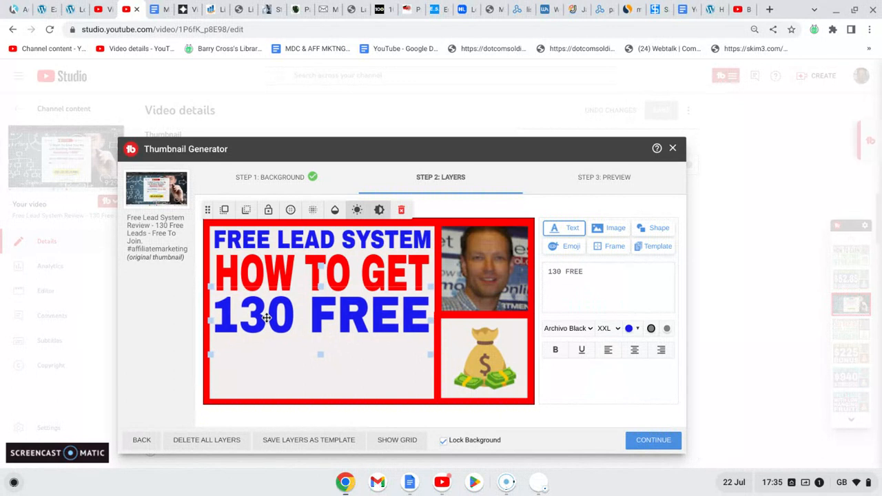
click(477, 246)
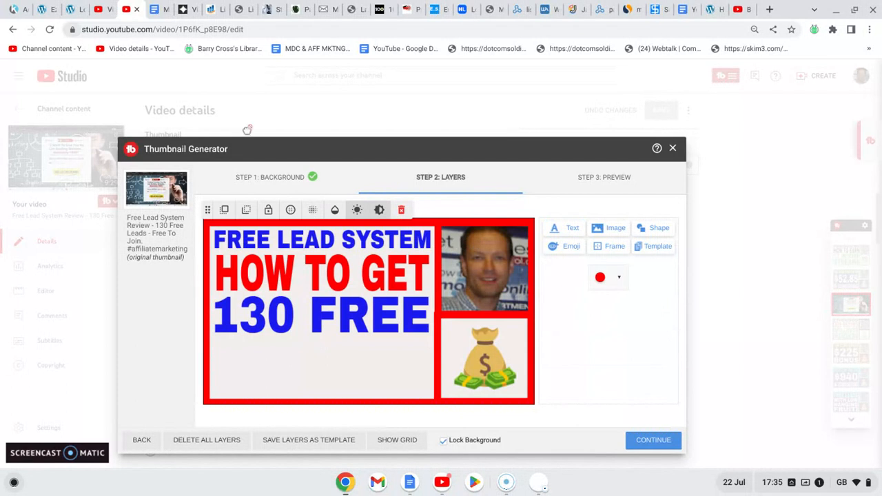
Add another blue XXL text layer reading LEADS to the canvas
click(555, 229)
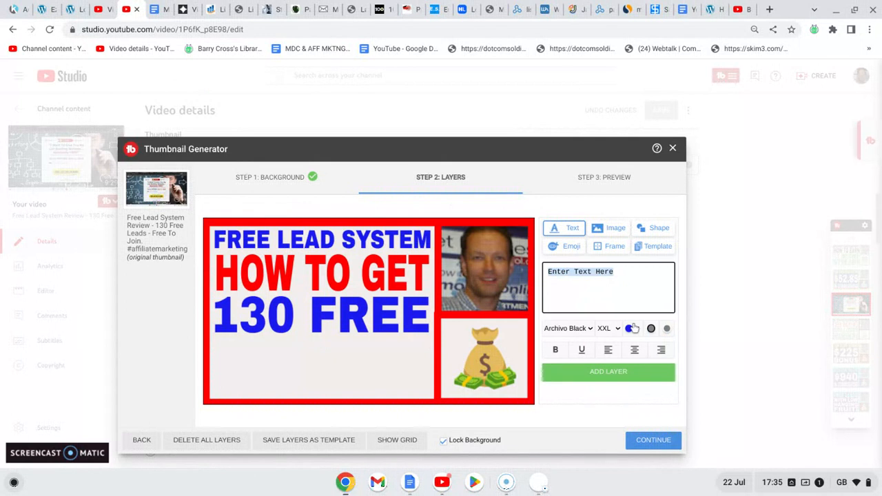
text(LEADS)
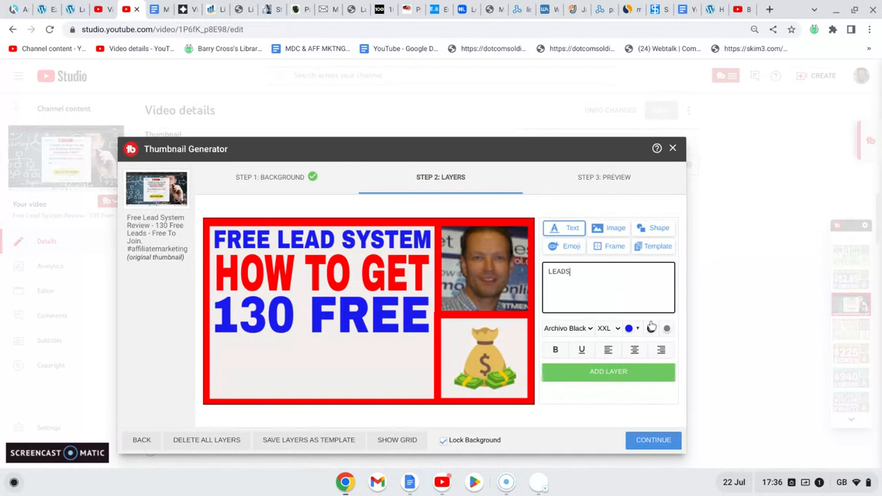
click(620, 373)
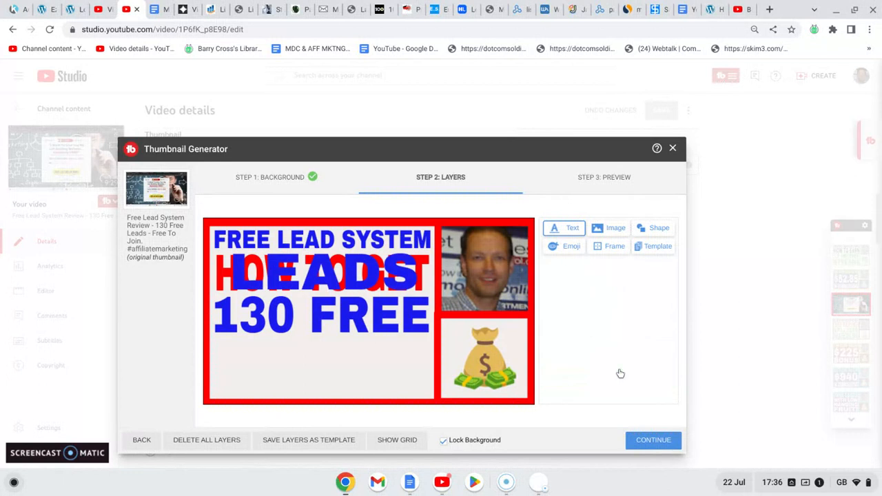
Move the LEADS text below 130 FREE and widen it to fill the white area
drag(327, 274, 312, 379)
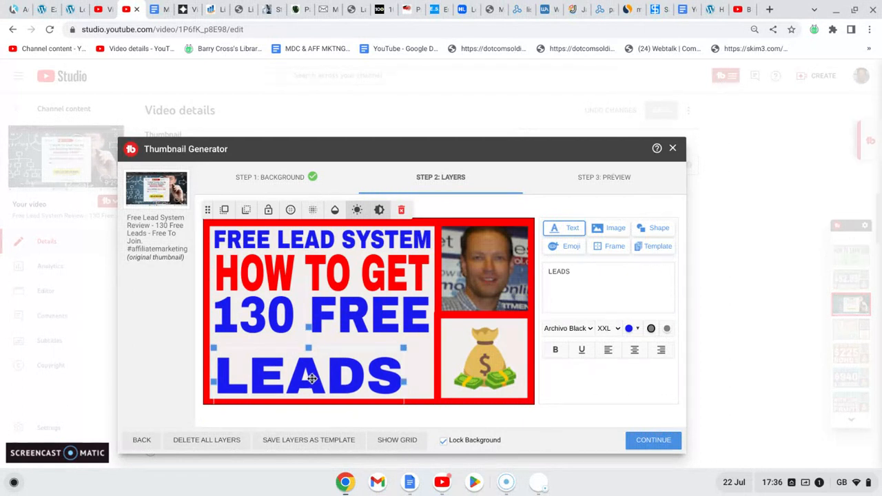
drag(404, 383, 432, 381)
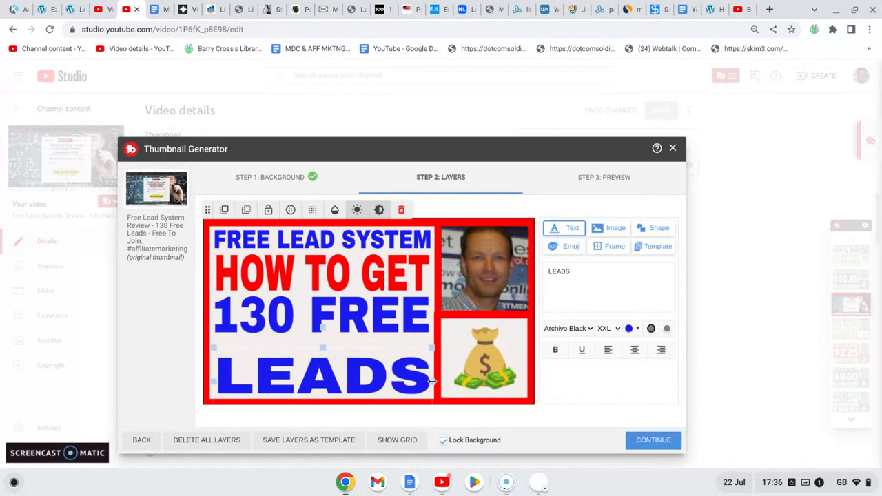
click(476, 282)
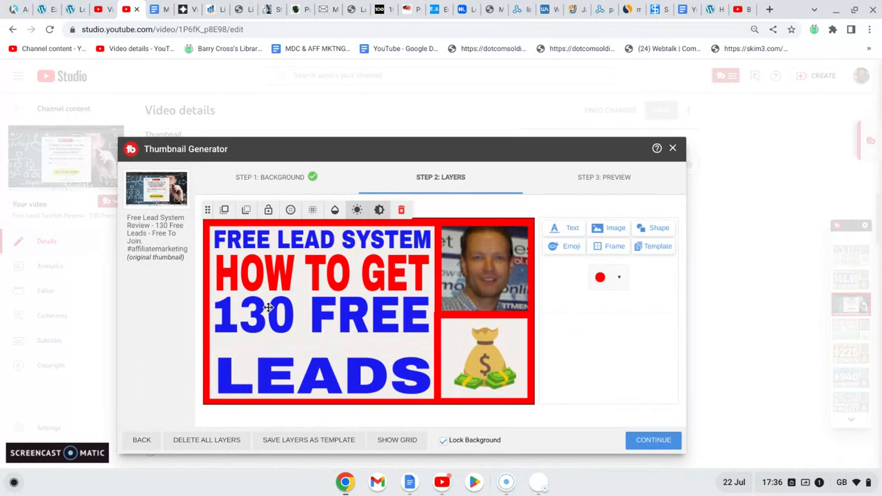
Stretch the LEADS text slightly taller and shift it down close to the red frame's lower edge
click(298, 372)
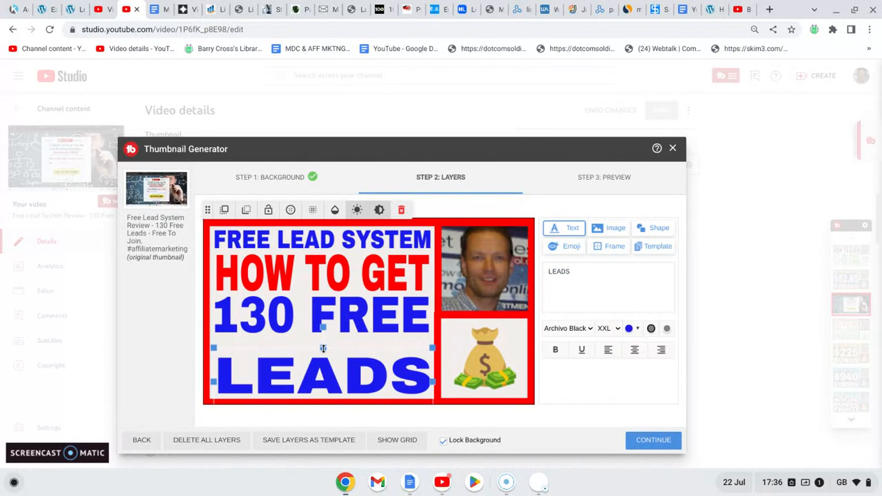
drag(323, 348, 323, 340)
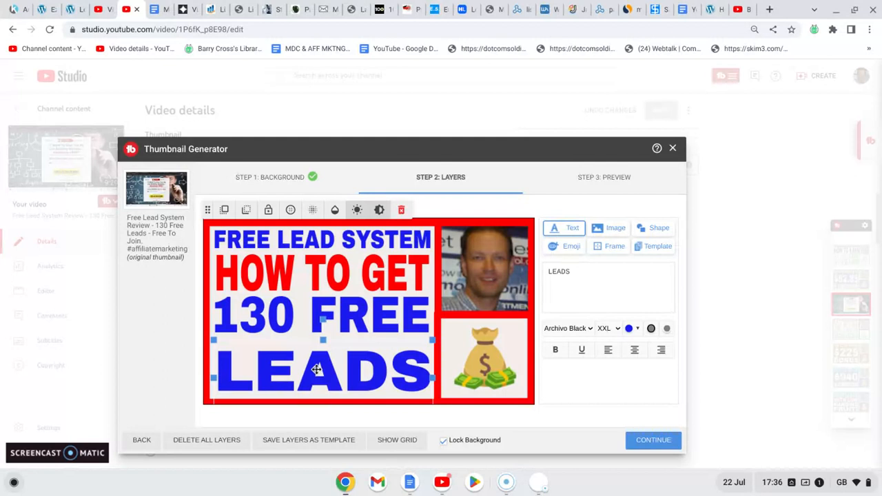
drag(316, 369, 316, 373)
Lower the 130 FREE text to sit just above LEADS and increase its height
click(304, 321)
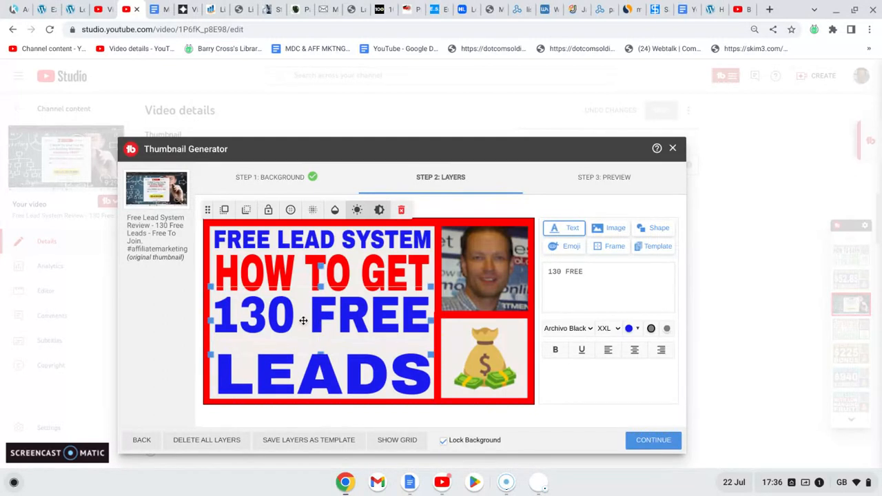
drag(303, 321, 302, 332)
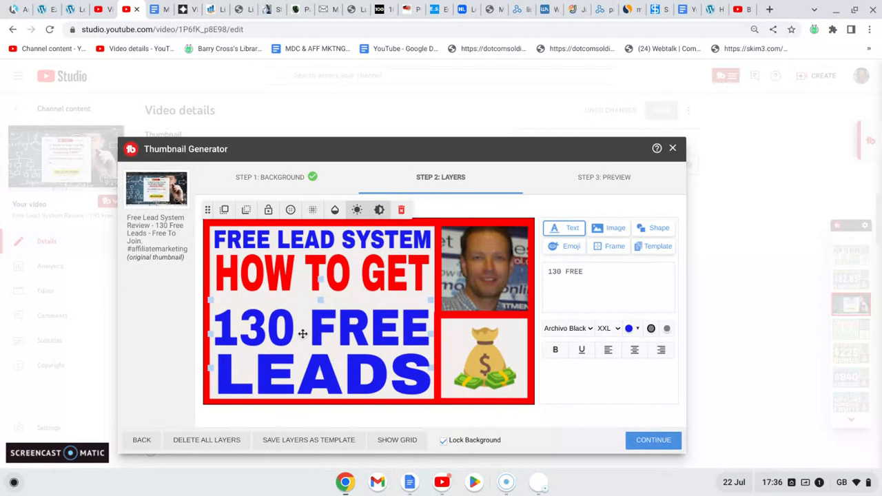
mouse_move(320, 299)
mouse_down()
mouse_move(320, 290)
mouse_move(317, 313)
mouse_up()
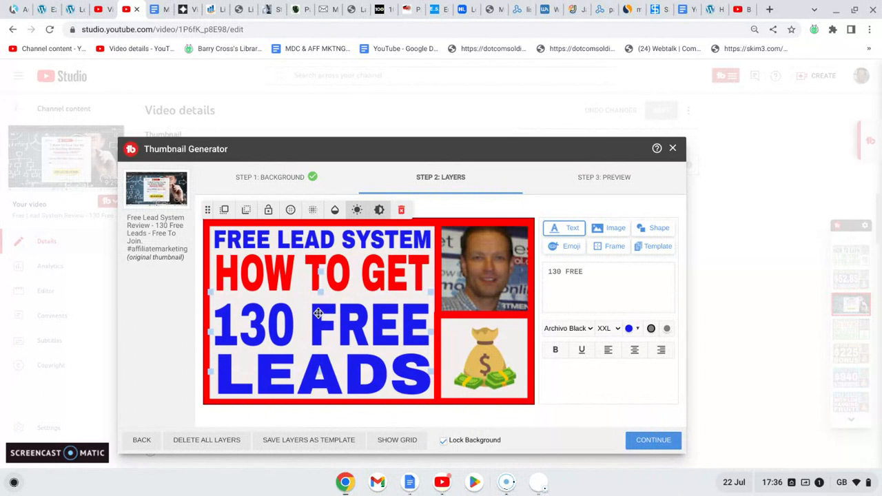
Stretch the HOW TO GET text taller and place it directly beneath FREE LEAD SYSTEM
click(300, 273)
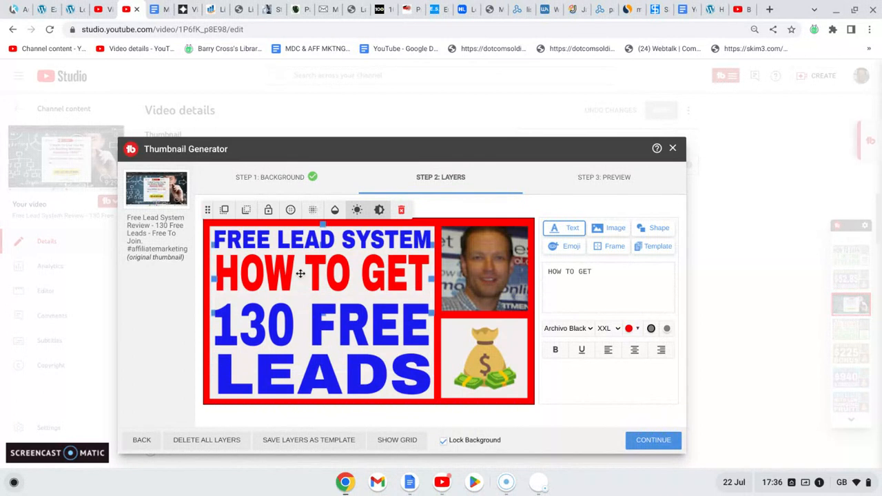
drag(301, 274, 302, 290)
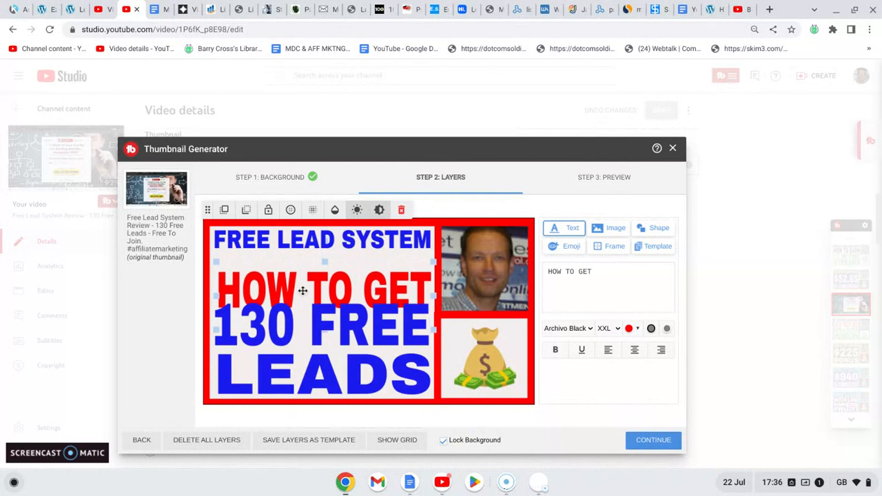
drag(325, 263, 324, 248)
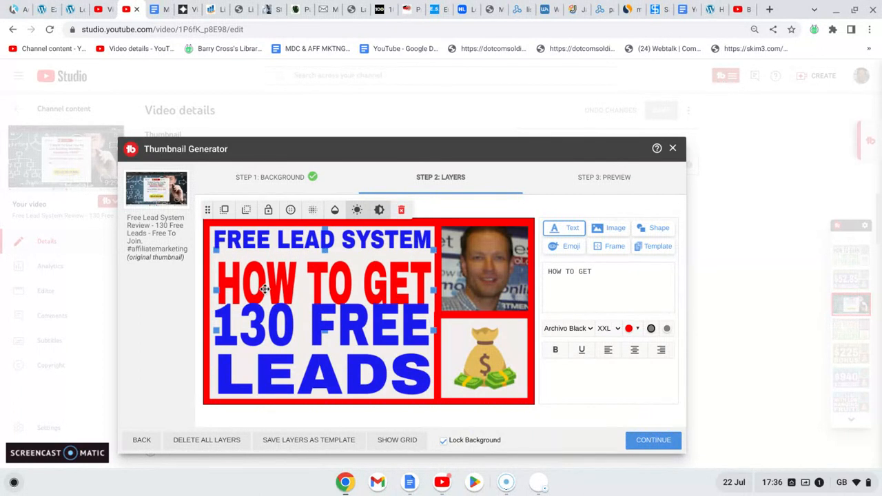
drag(265, 289, 262, 279)
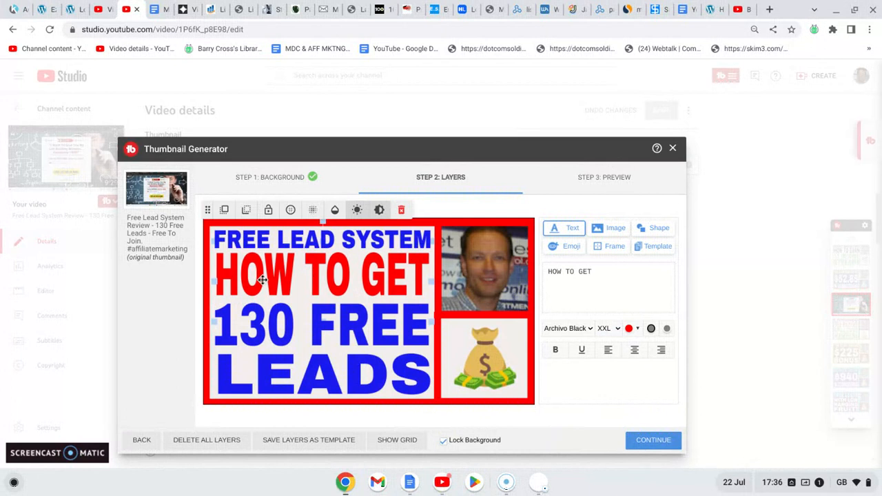
drag(264, 280, 263, 282)
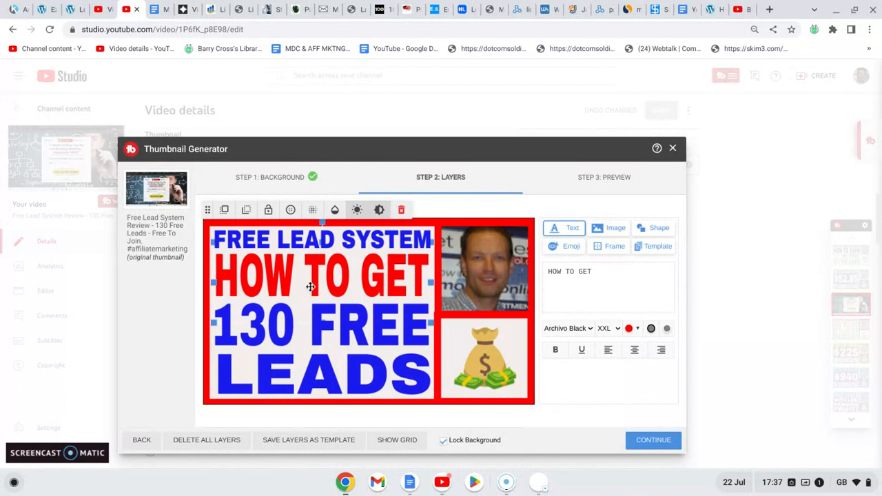
Make the 130 FREE text a little taller and centre it in the gap between HOW TO GET and LEADS
click(316, 317)
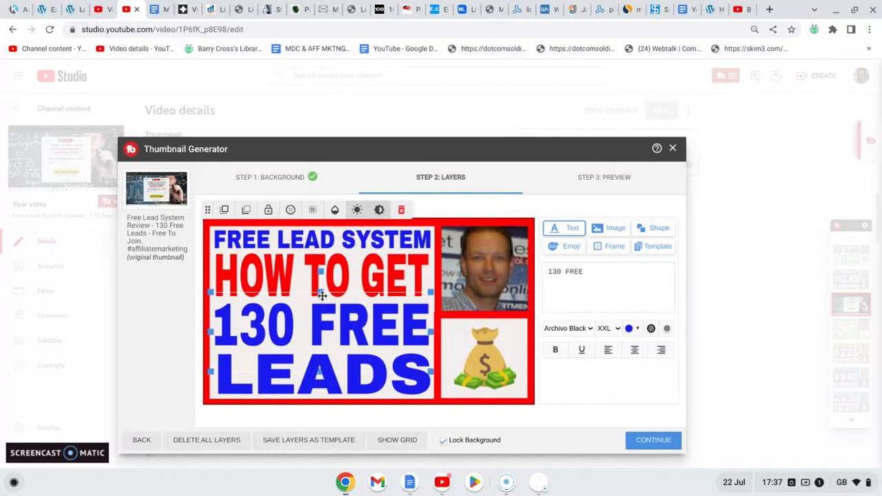
drag(321, 291, 321, 284)
drag(286, 317, 287, 321)
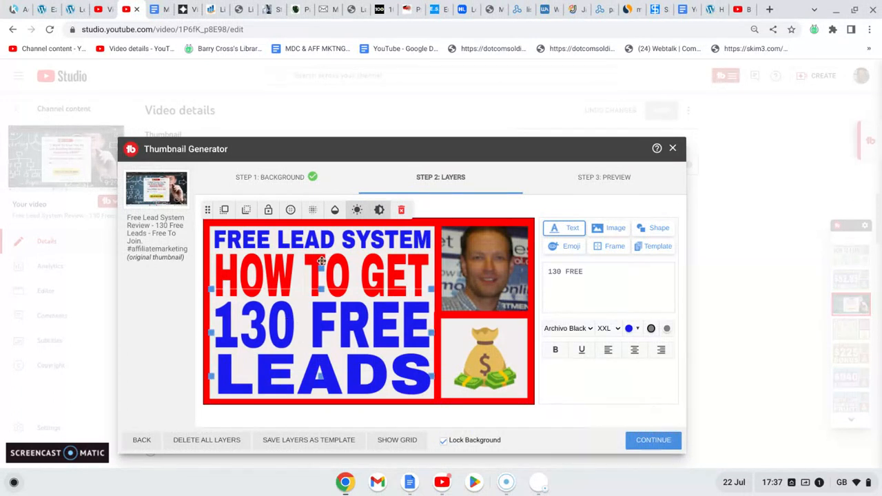
Nudge the FREE LEAD SYSTEM, HOW TO GET and 130 FREE lines slightly upward to tighten the spacing
click(312, 240)
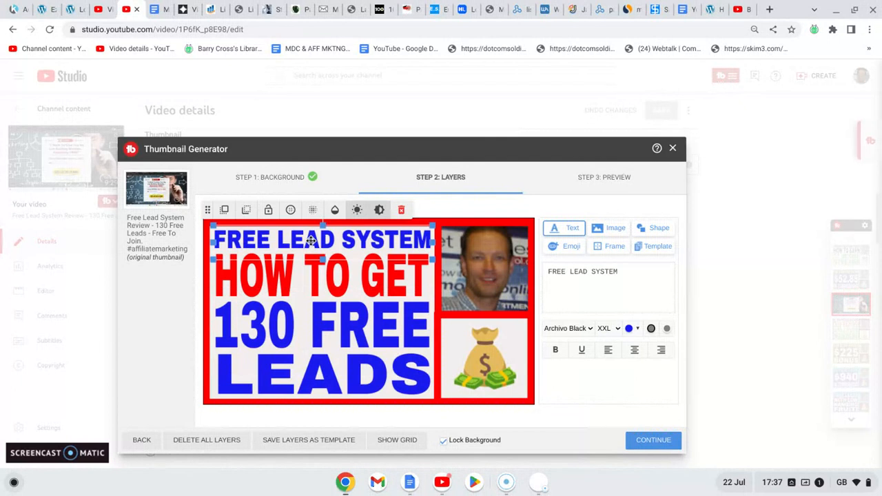
drag(311, 240, 311, 238)
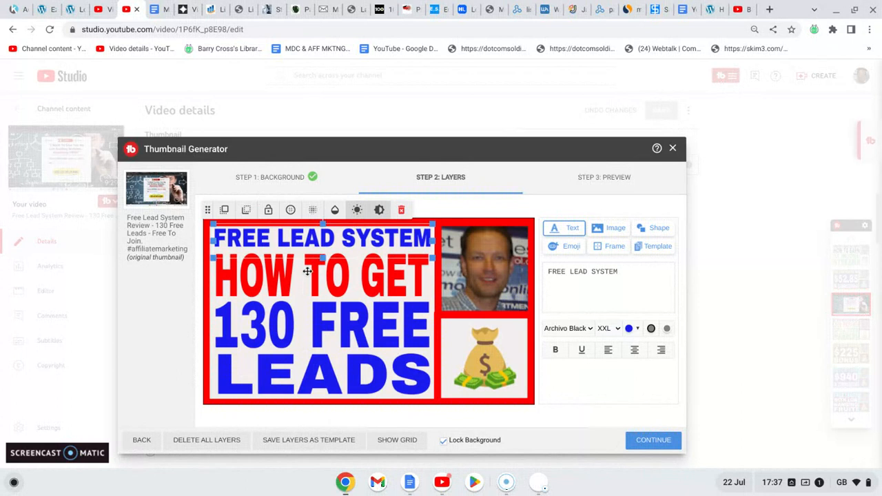
click(307, 271)
drag(307, 271, 307, 268)
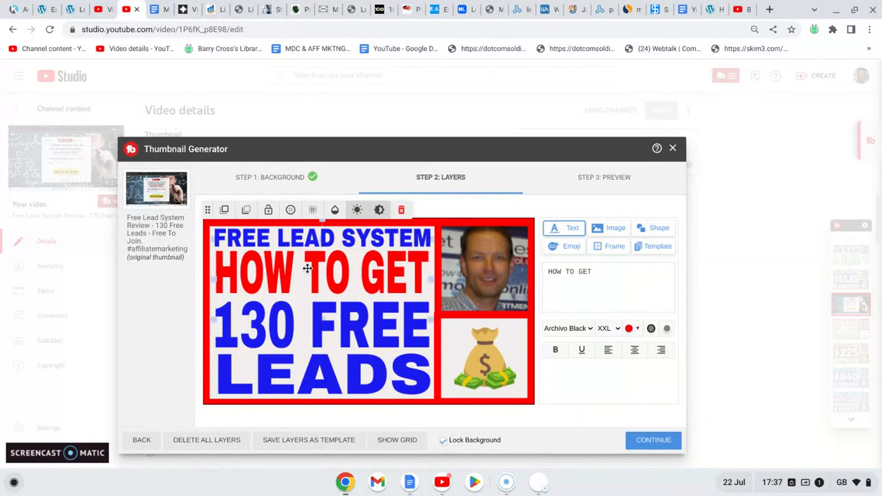
click(296, 321)
drag(296, 322, 297, 317)
Increase the LEADS text height to fill the space below 130 FREE and fine-tune its position inside the frame
click(296, 373)
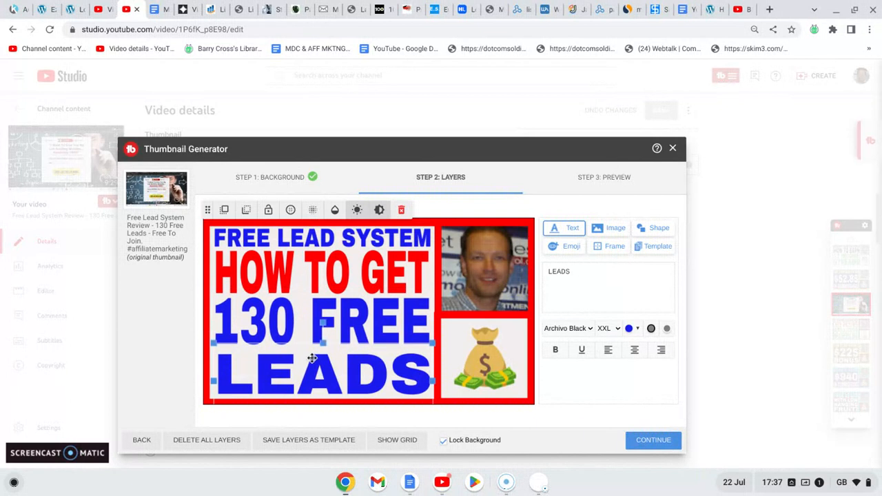
drag(322, 344, 322, 336)
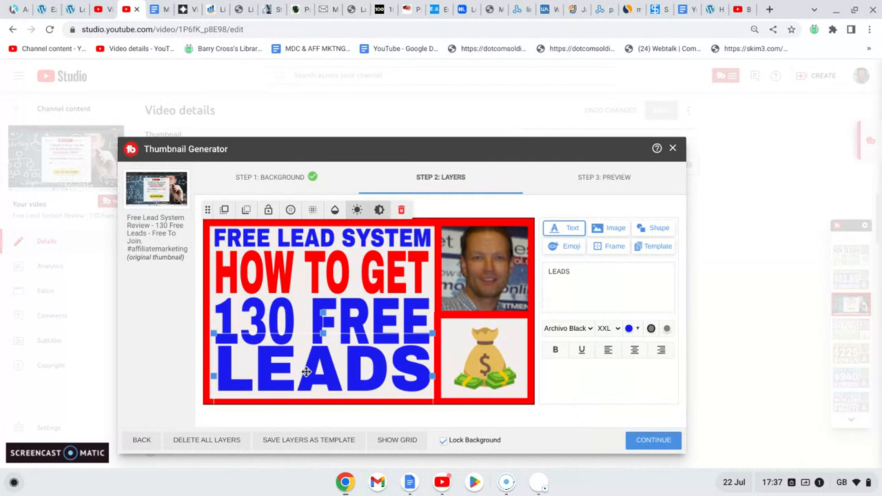
drag(307, 372, 305, 374)
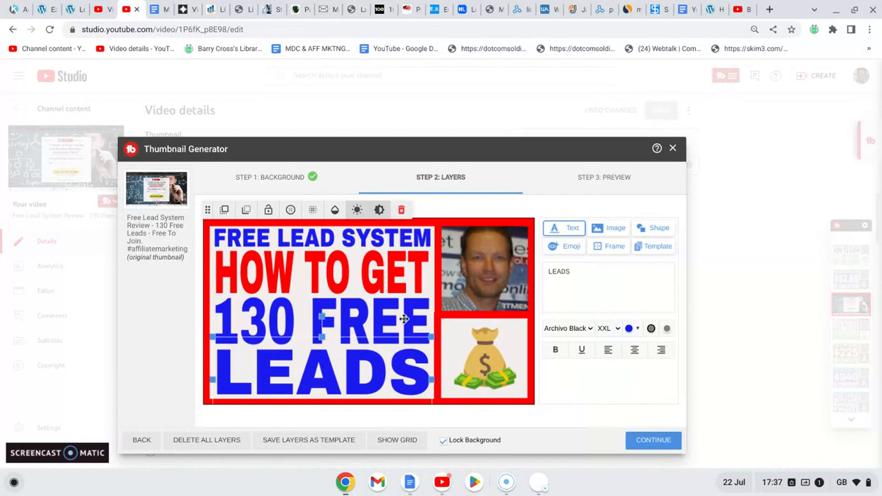
click(470, 275)
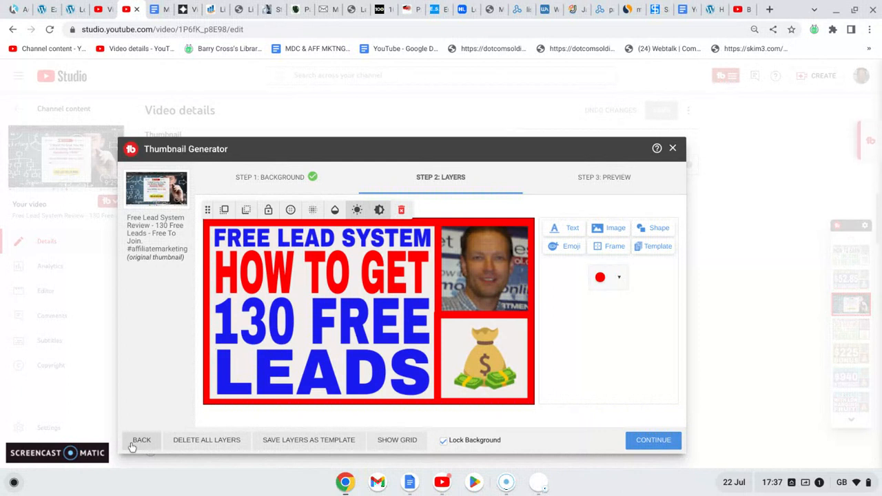
Continue to the preview stage and compare the new thumbnail with competing YouTube results
click(654, 440)
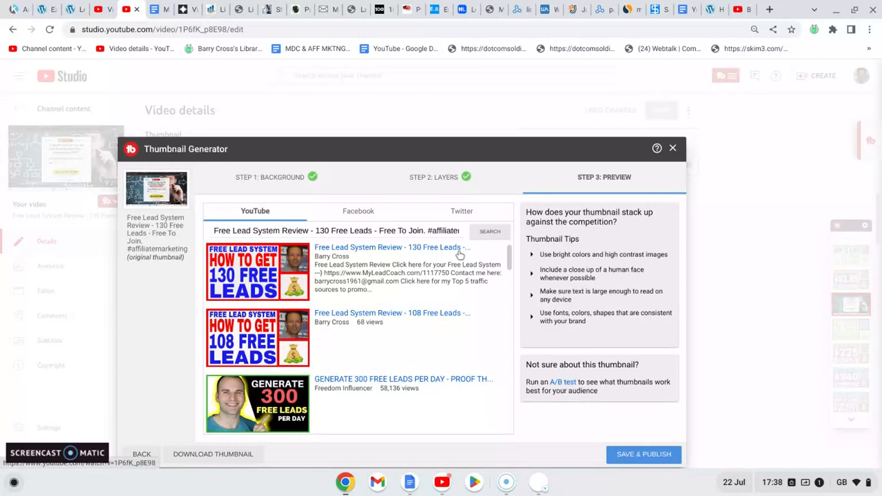
drag(510, 258, 510, 236)
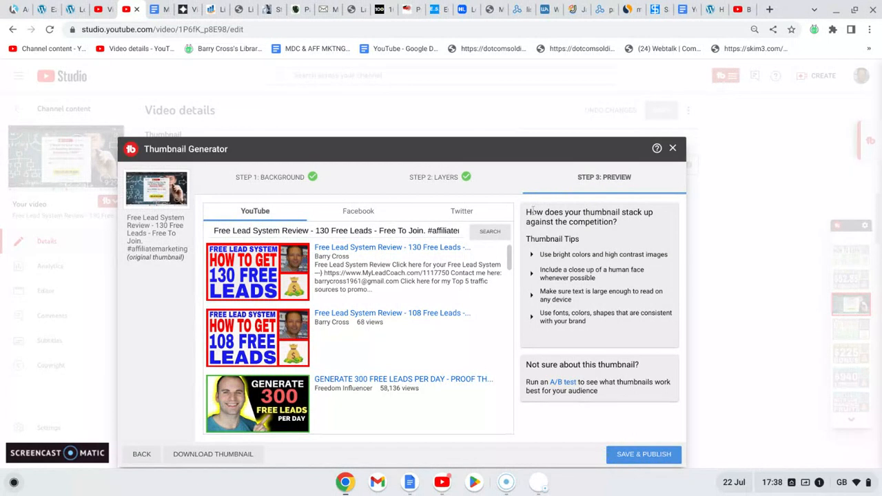
Read the thumbnail tips on bright colours, a human face close-up and text size against the new design
drag(527, 212, 601, 223)
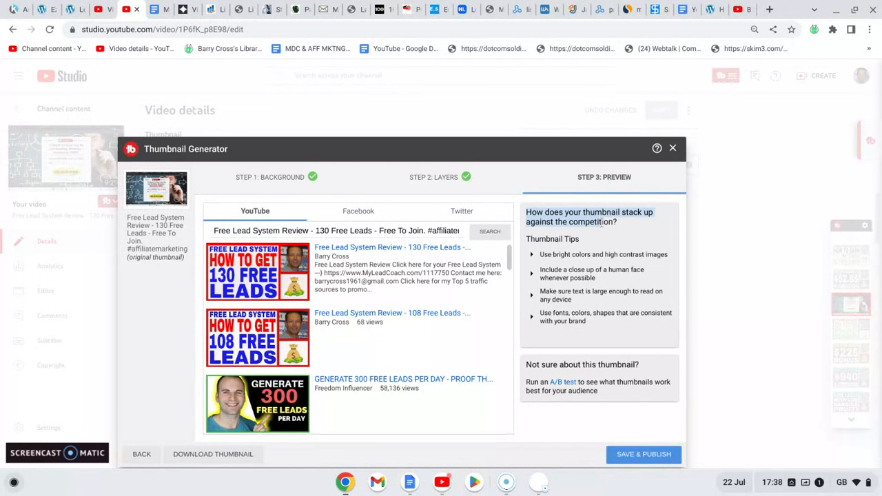
click(541, 254)
drag(541, 254, 659, 266)
click(645, 270)
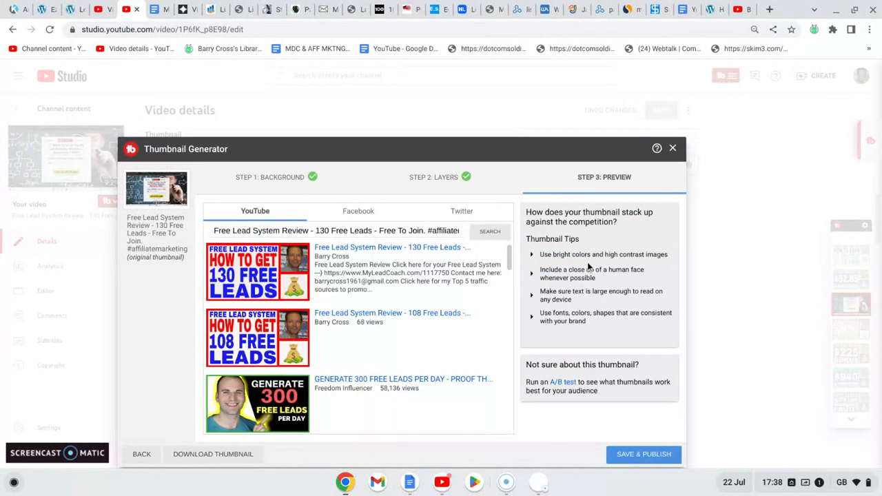
drag(541, 270, 592, 281)
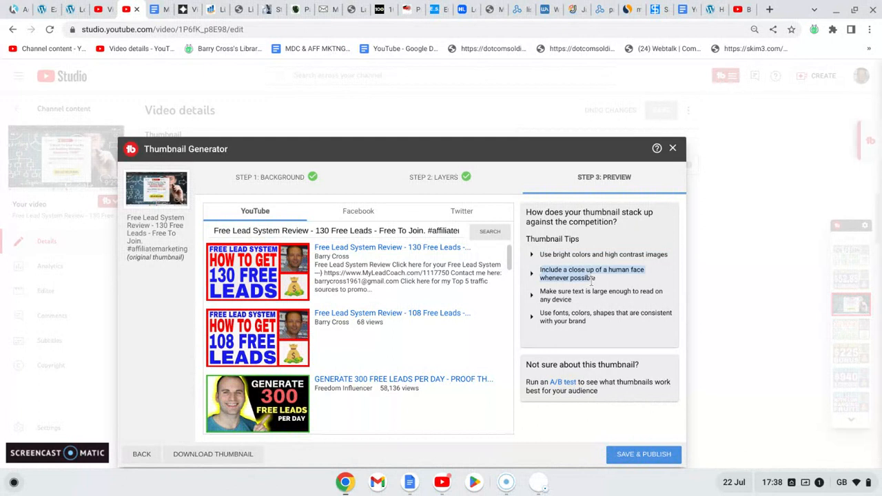
click(540, 295)
triple_click(540, 295)
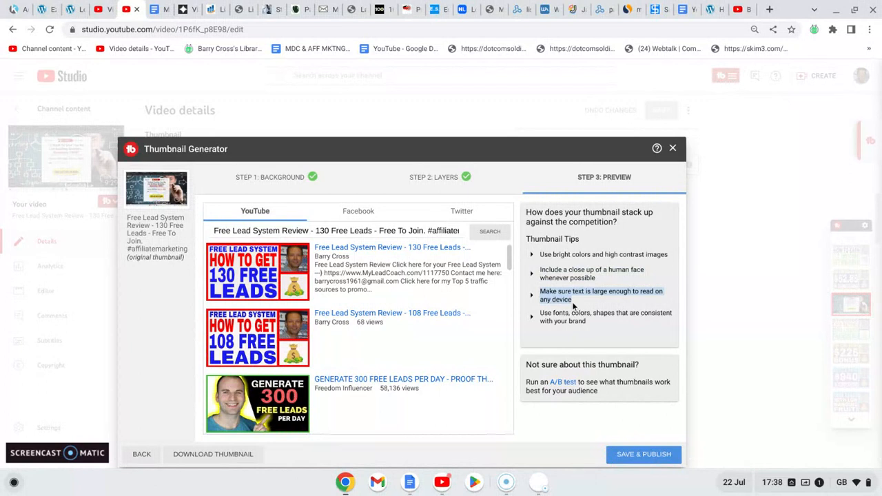
Read the thumbnail tip about keeping fonts, colors and shapes consistent with the brand
click(540, 318)
triple_click(540, 317)
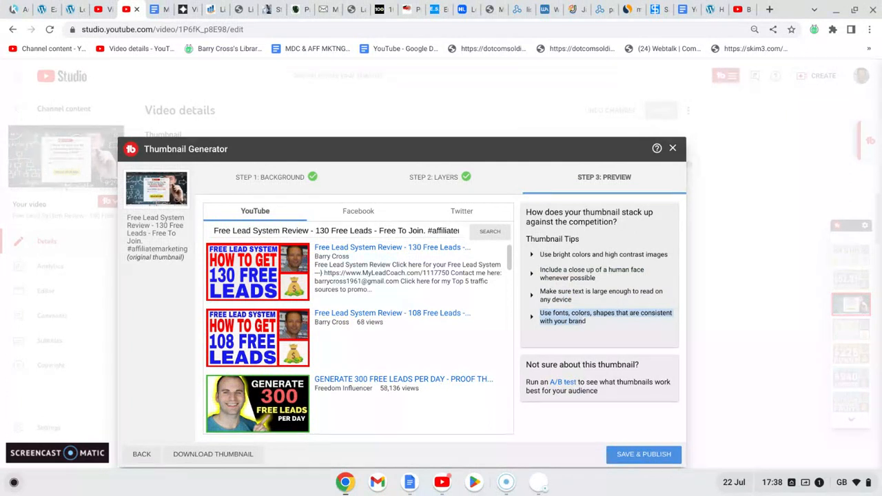
Publish the finished thumbnail to the Free Lead System Review video and reload its details page
click(624, 457)
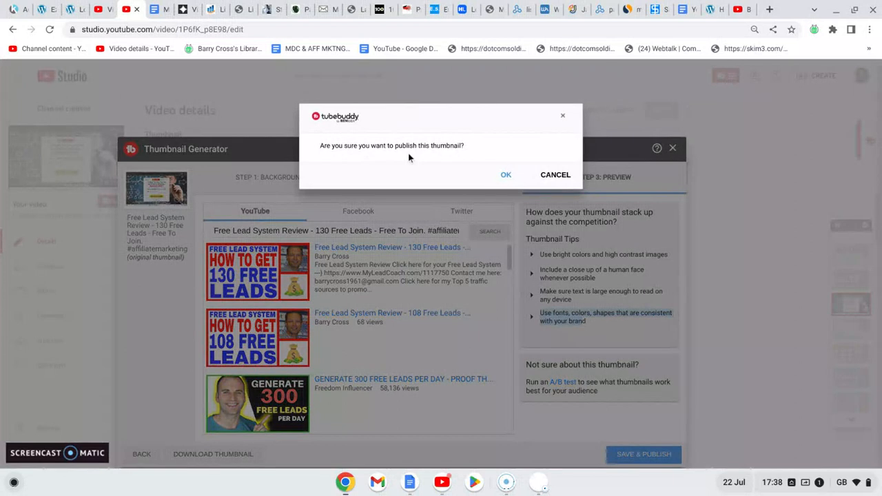
click(505, 176)
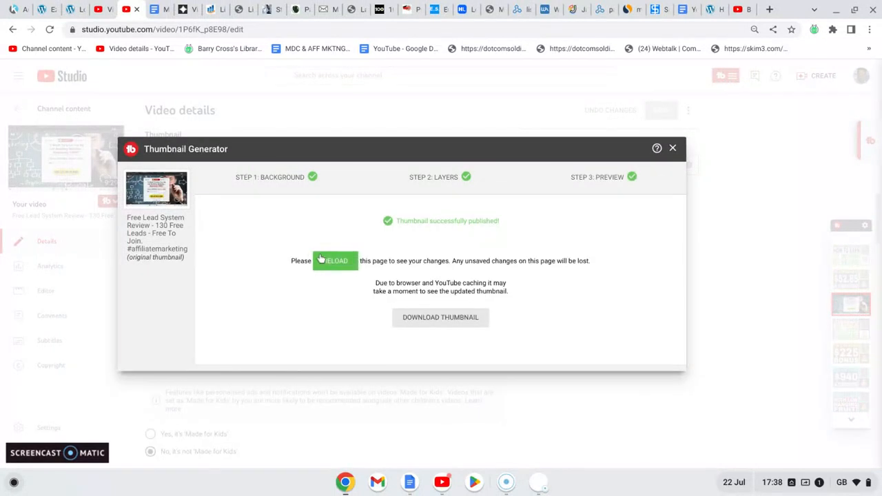
click(328, 261)
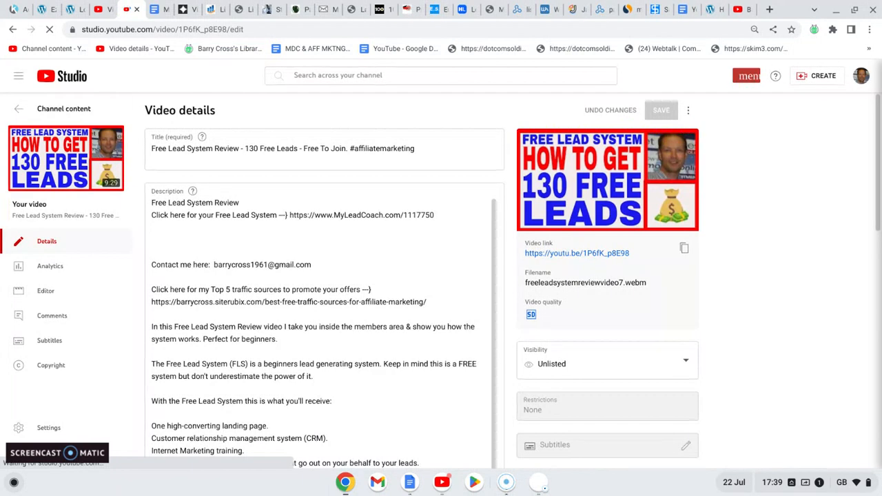
Set the browser zoom of the video details page to 100%
click(869, 33)
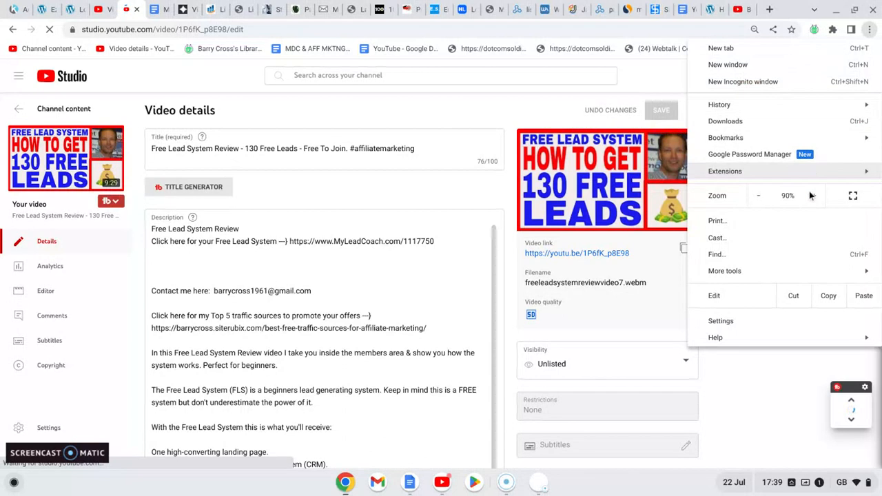
click(813, 197)
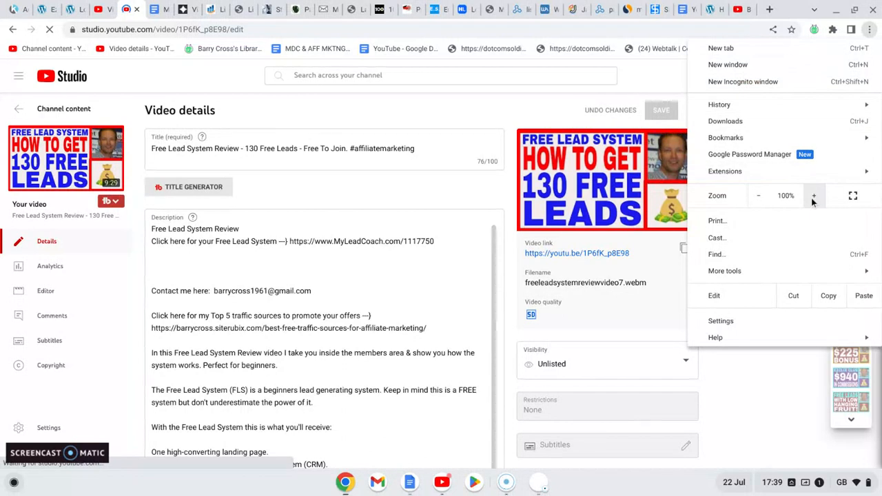
click(644, 81)
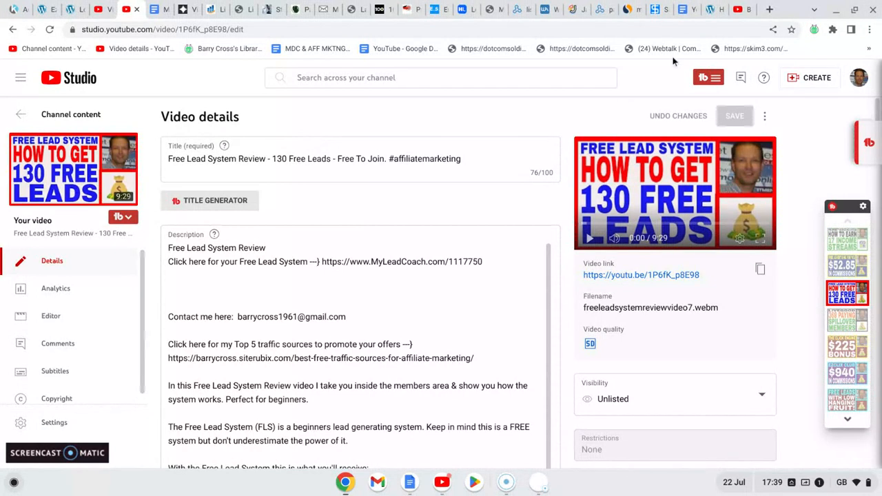
Switch to the blog post How To Rank On Google Page 1 and highlight its title for viewers
click(710, 11)
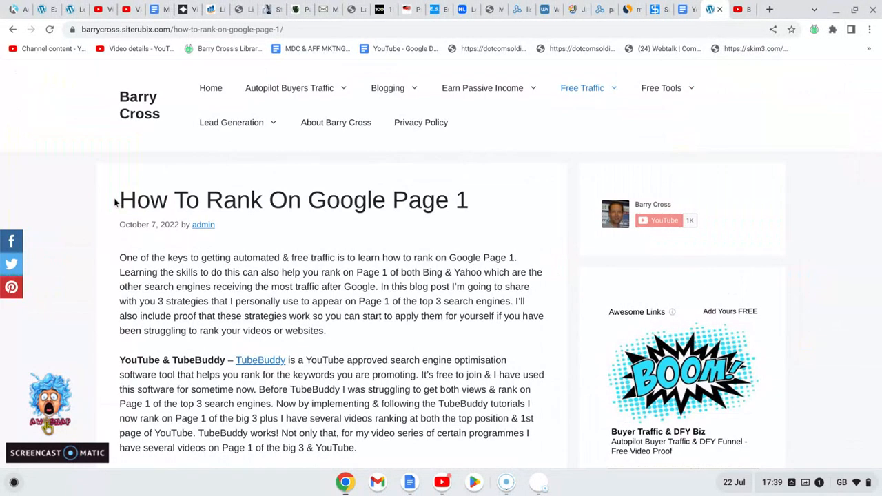
drag(120, 200, 440, 212)
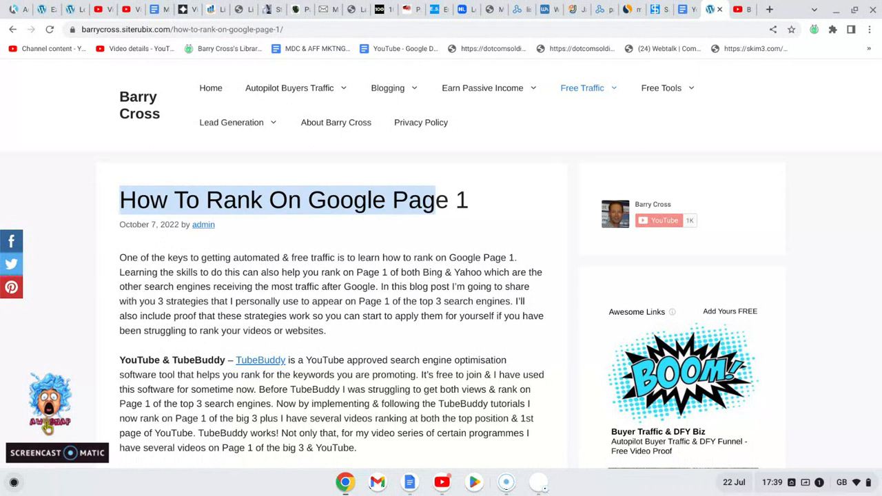
click(818, 245)
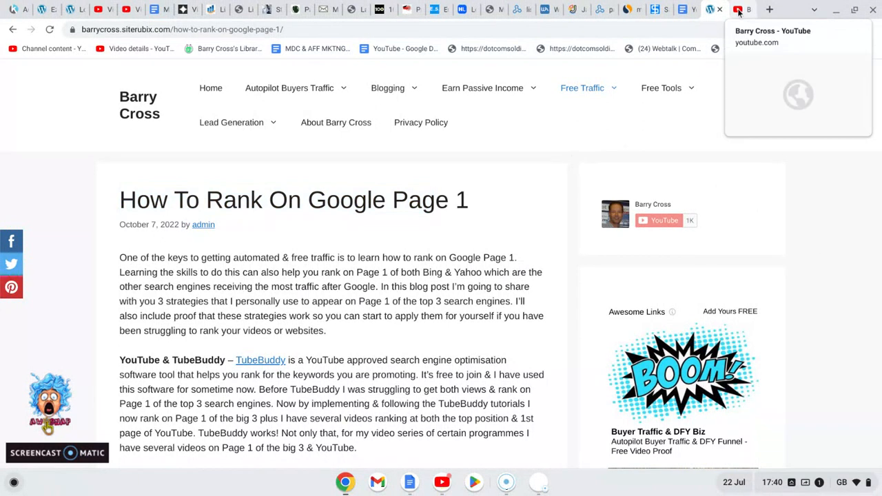
Highlight the "Like" & "Share" and Subscribe & bell icon lines in the YouTube Google Docs notes, and switch to the YouTube channel's videos page
click(685, 10)
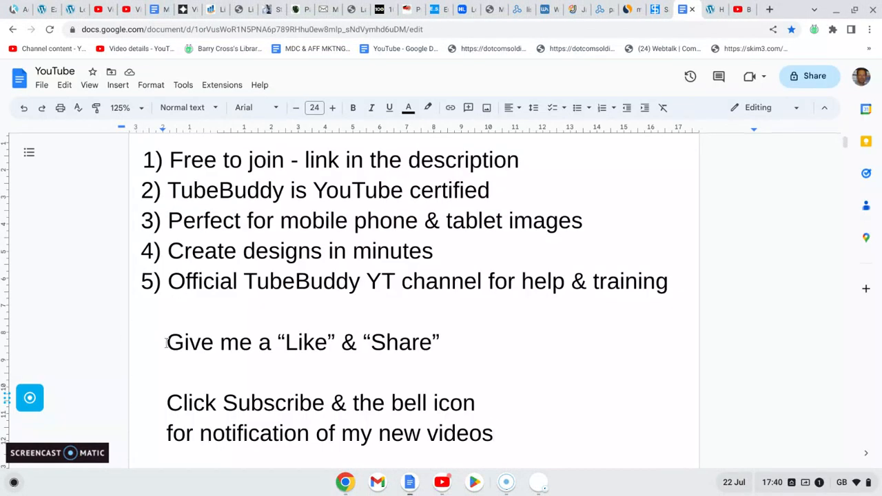
drag(166, 343, 446, 347)
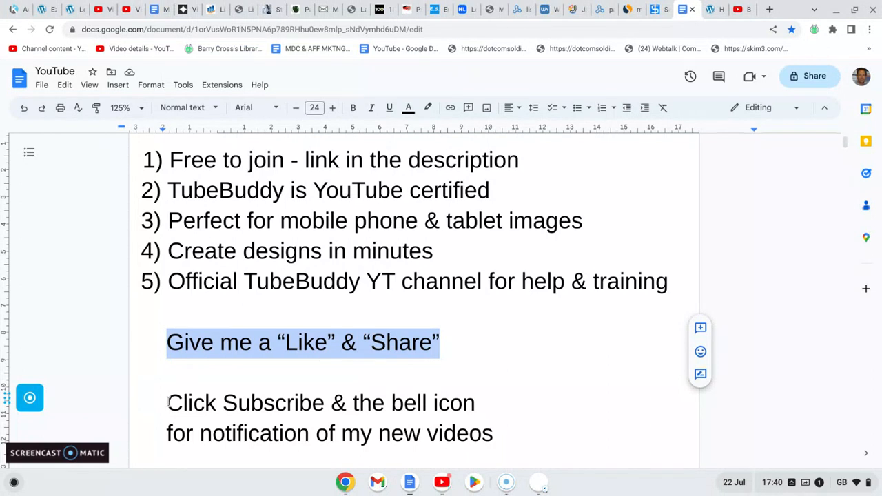
drag(169, 402, 472, 406)
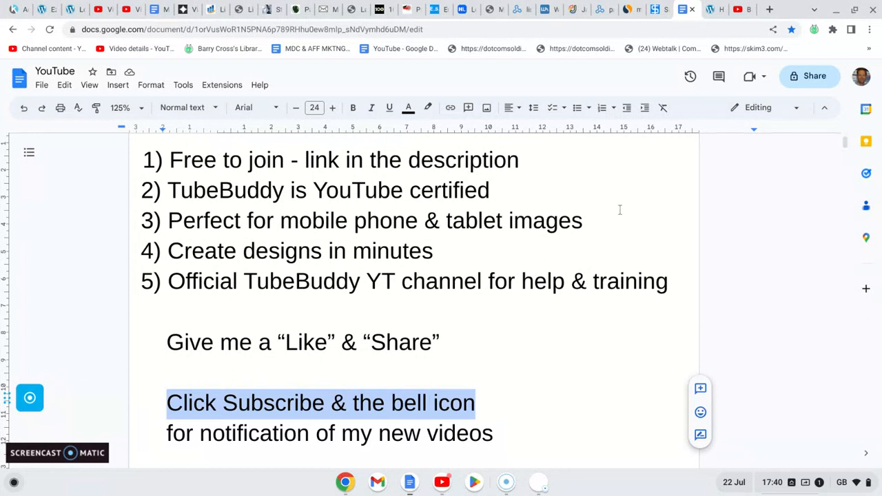
click(740, 10)
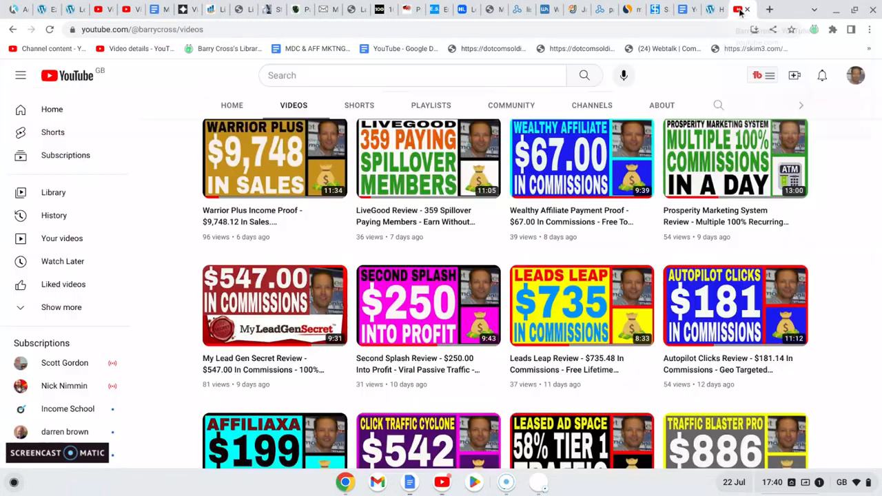